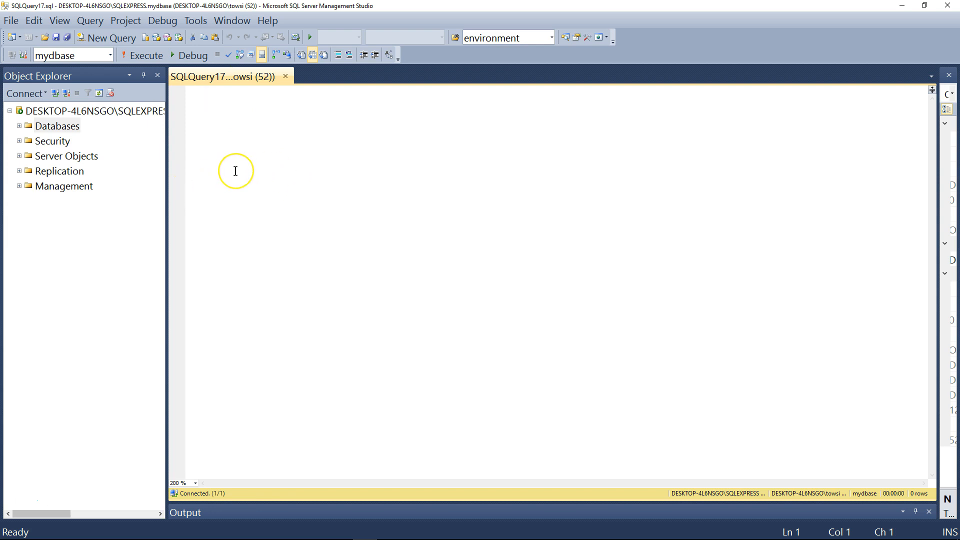
Step: Start a new login under the server's Security node, enter its login name and choose SQL Server authentication
double_click(52, 141)
left_click_drag(168, 119, 245, 131)
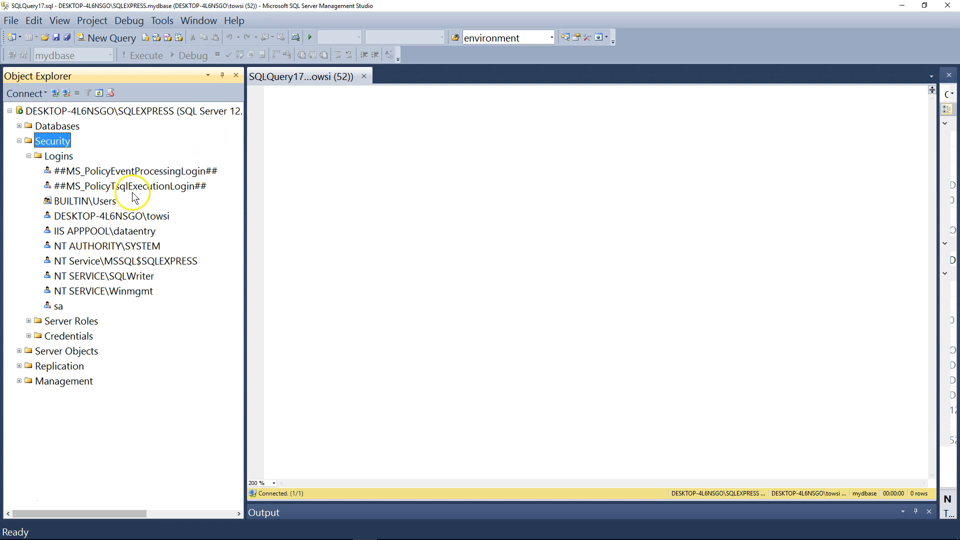
right_click(58, 159)
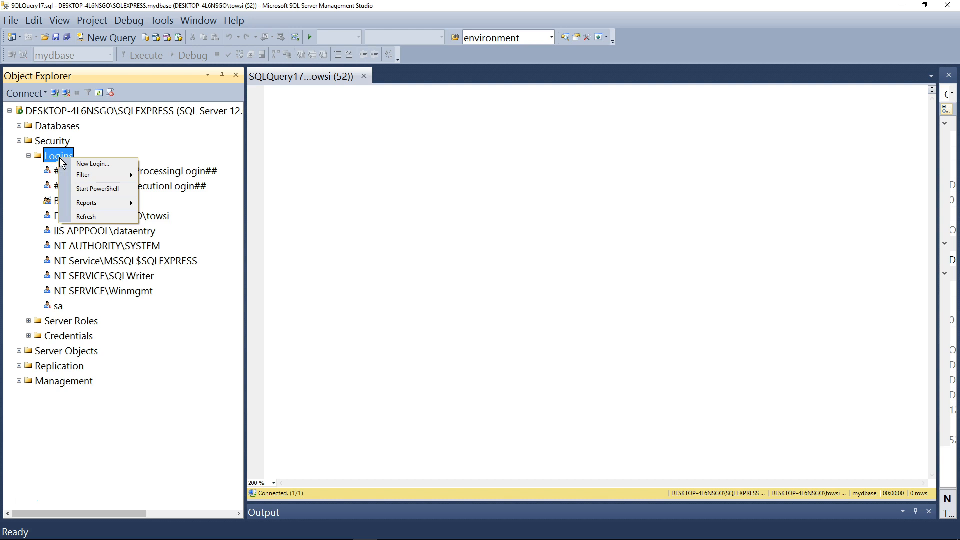
left_click(95, 165)
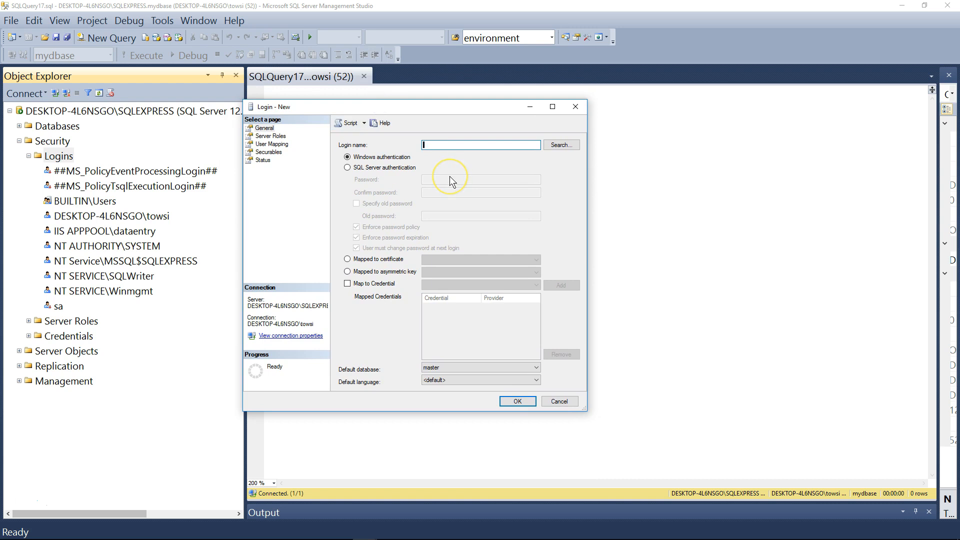
type("Bob")
left_click(347, 167)
Step: Enter the new login's password and repeat it in the confirmation field
left_click(443, 179)
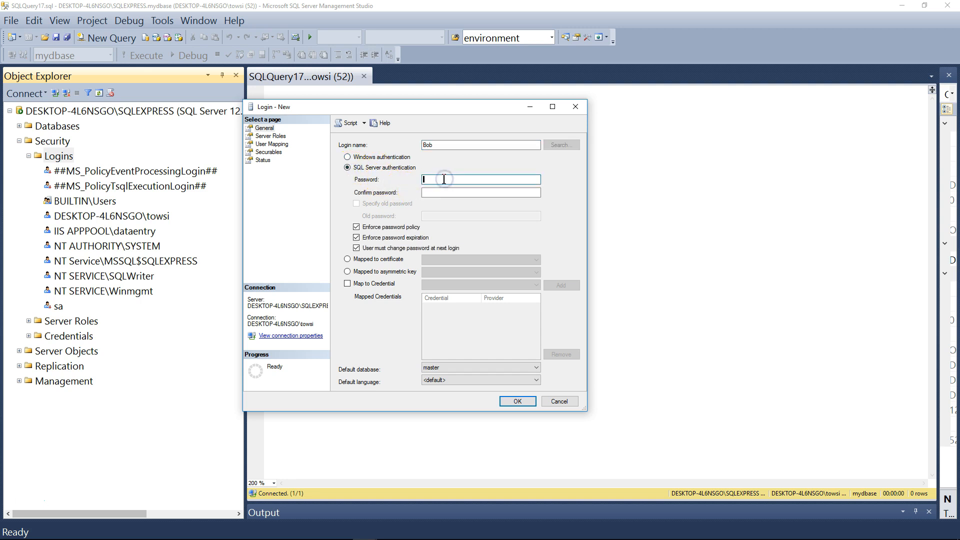
type("•••")
key("Tab")
type("•••")
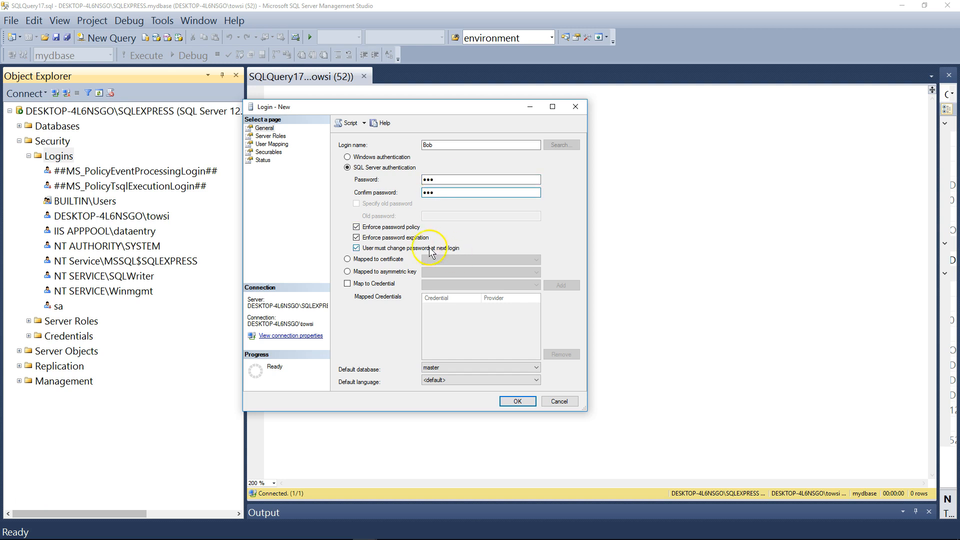
Step: Set the new login's default database to mydbase
left_click(357, 237)
left_click(366, 372)
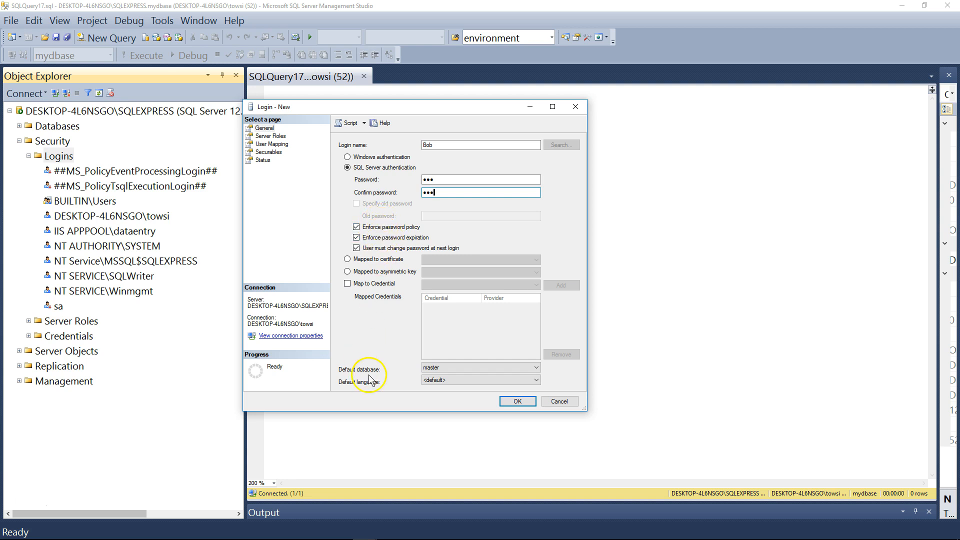
left_click(436, 367)
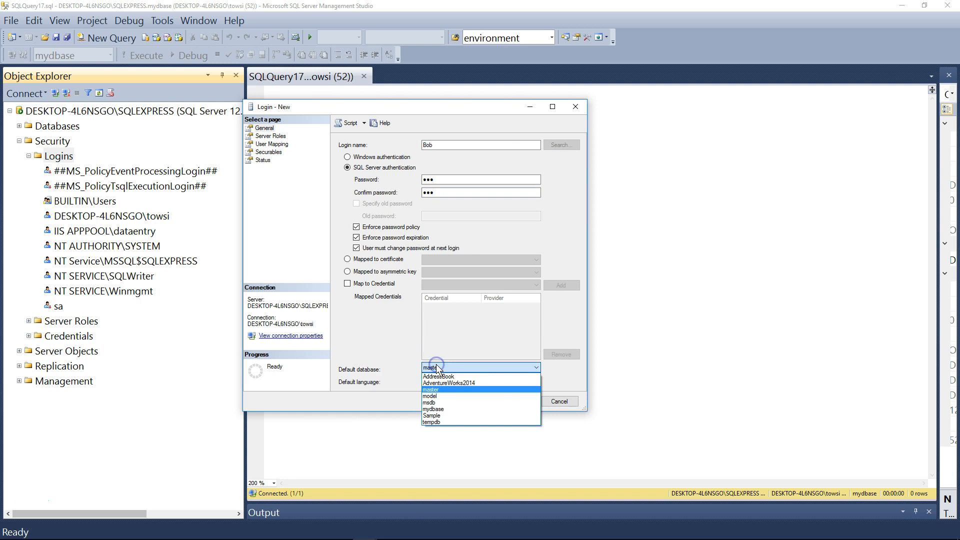
left_click(453, 409)
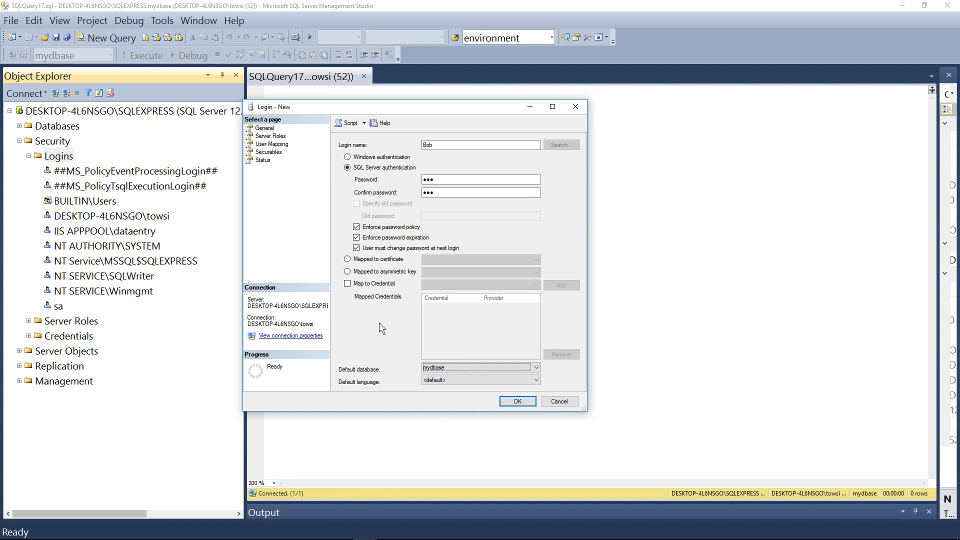
Step: Map the new login to the mydbase database and create the login
left_click(315, 216)
left_click(275, 127)
left_click(272, 144)
left_click_drag(454, 107, 461, 109)
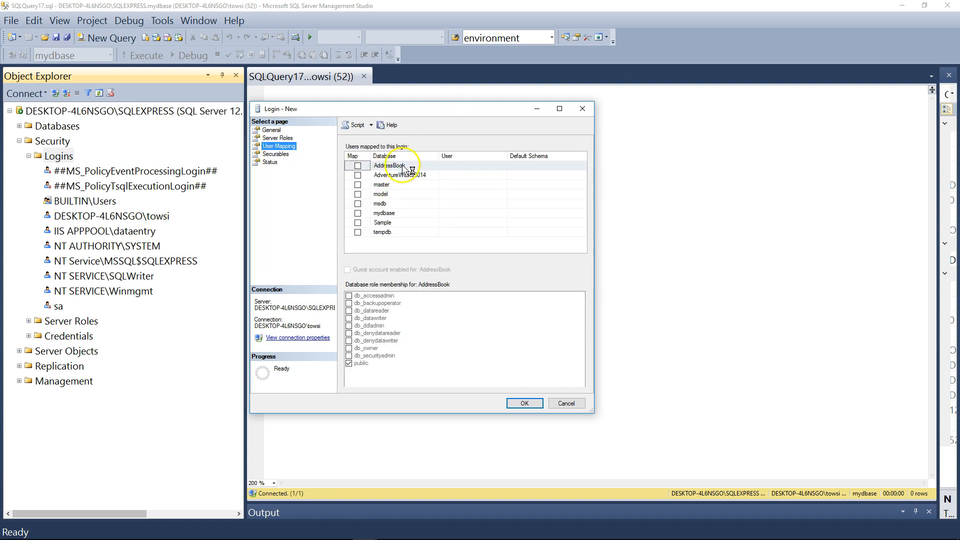
left_click(358, 213)
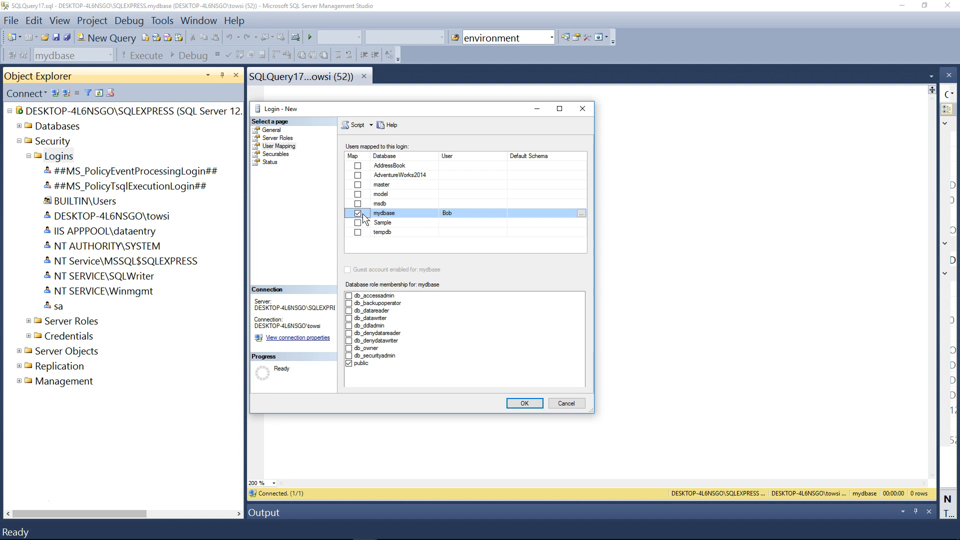
left_click(524, 404)
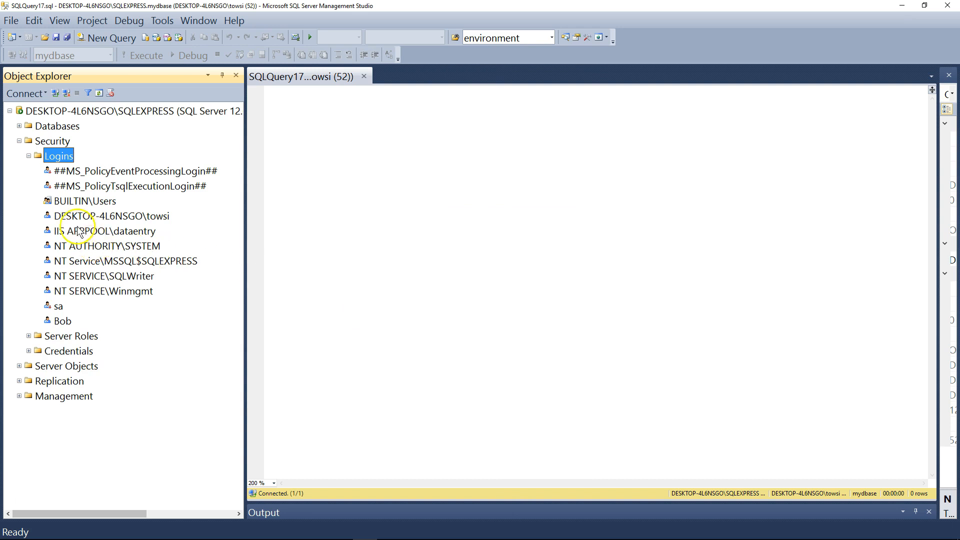
Step: Check for the new account among the server logins and among the security users of mydbase
left_click(63, 321)
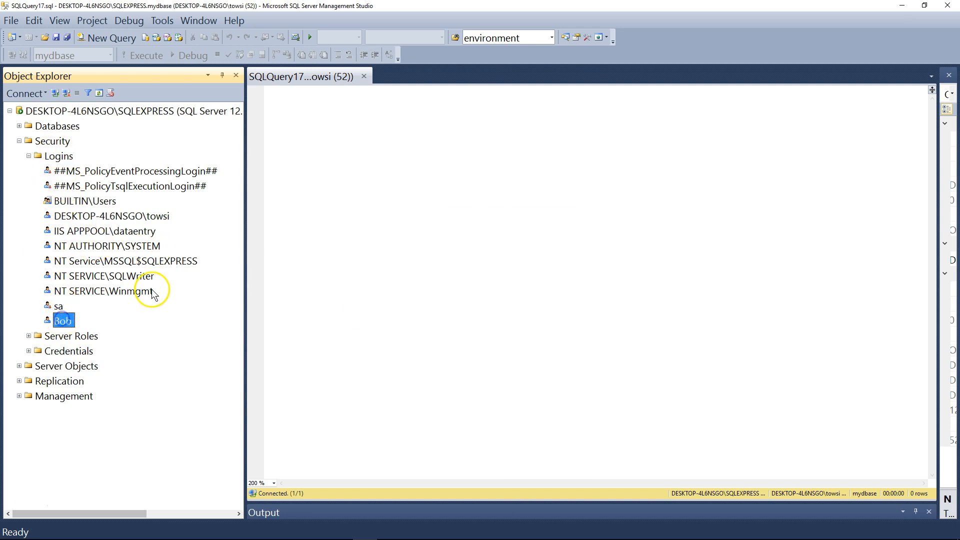
left_click(19, 127)
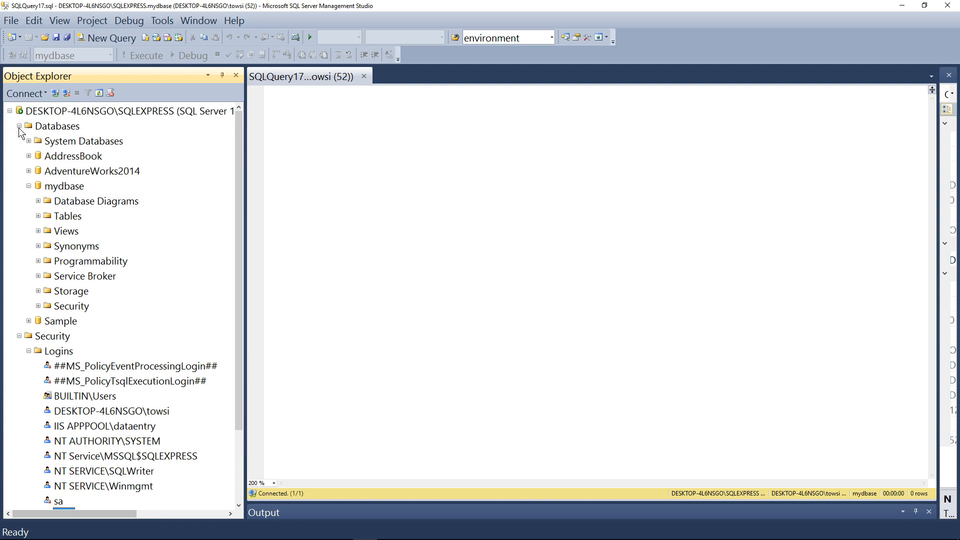
left_click(62, 185)
left_click(68, 306)
double_click(68, 306)
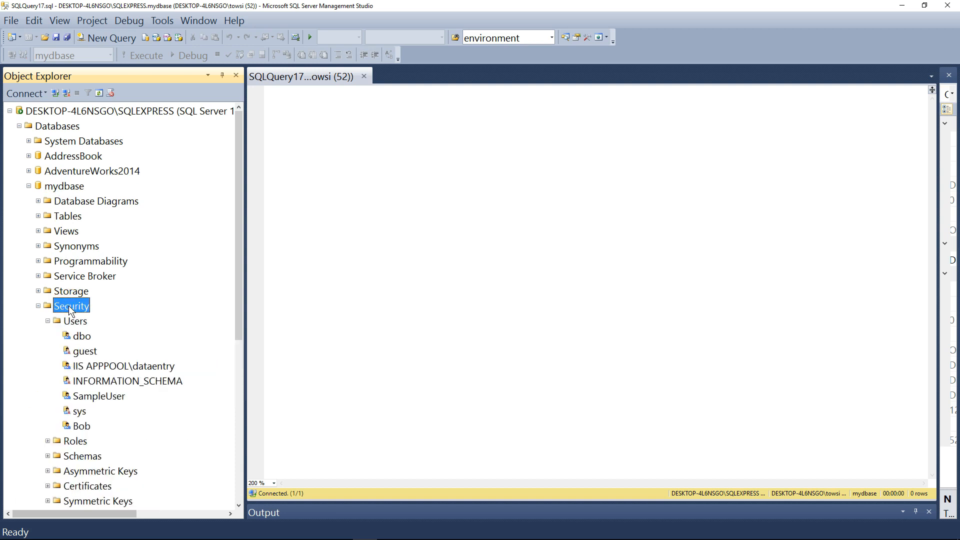
left_click(81, 427)
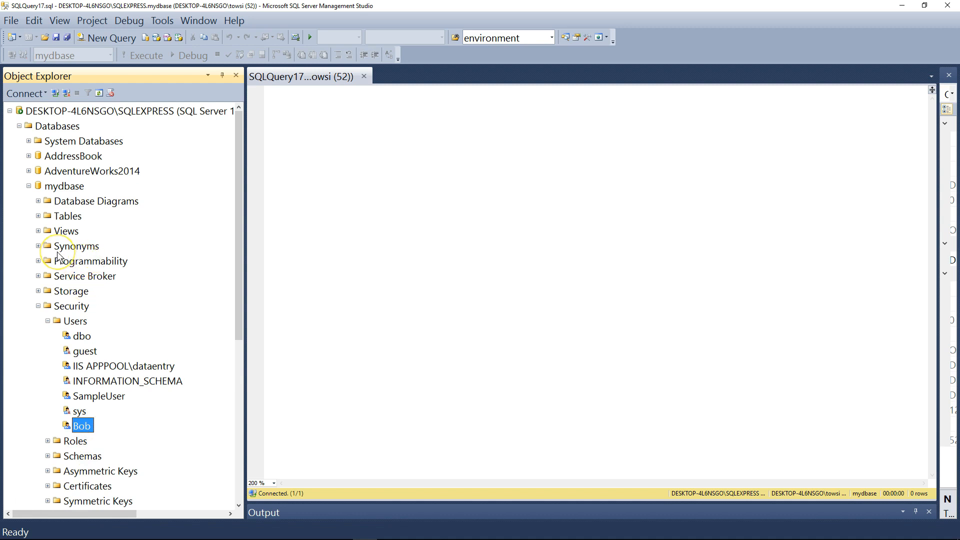
Step: Open the permissions settings in the properties of the dbo.Employees table in mydbase
double_click(66, 217)
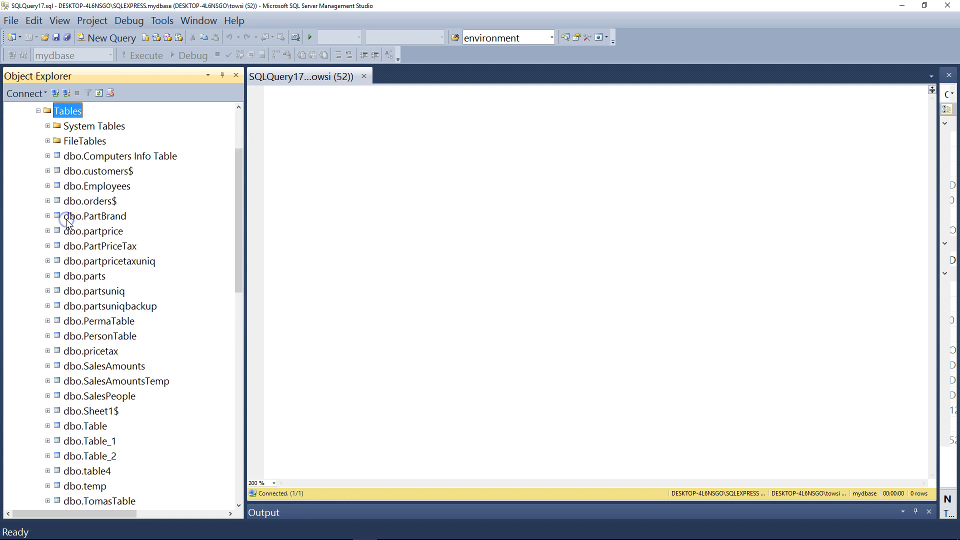
right_click(99, 185)
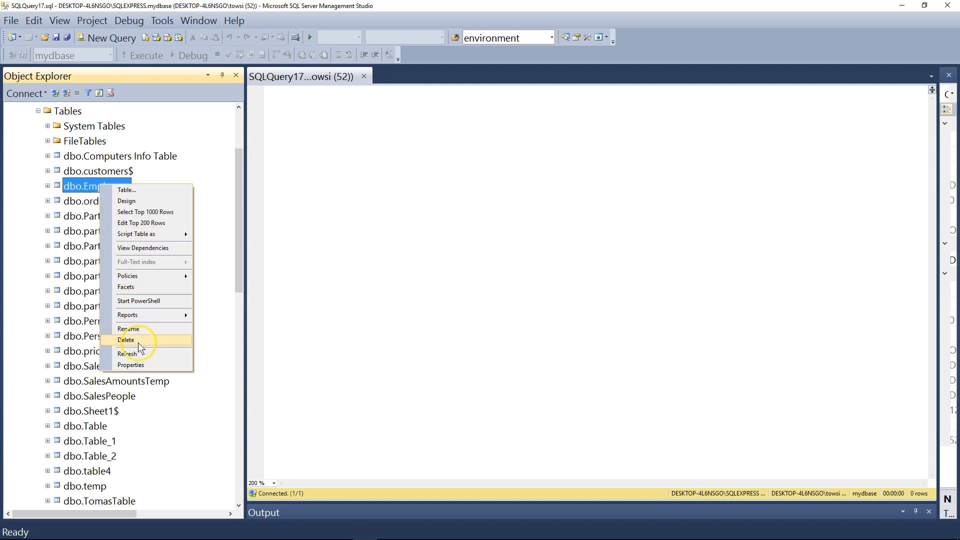
left_click(127, 365)
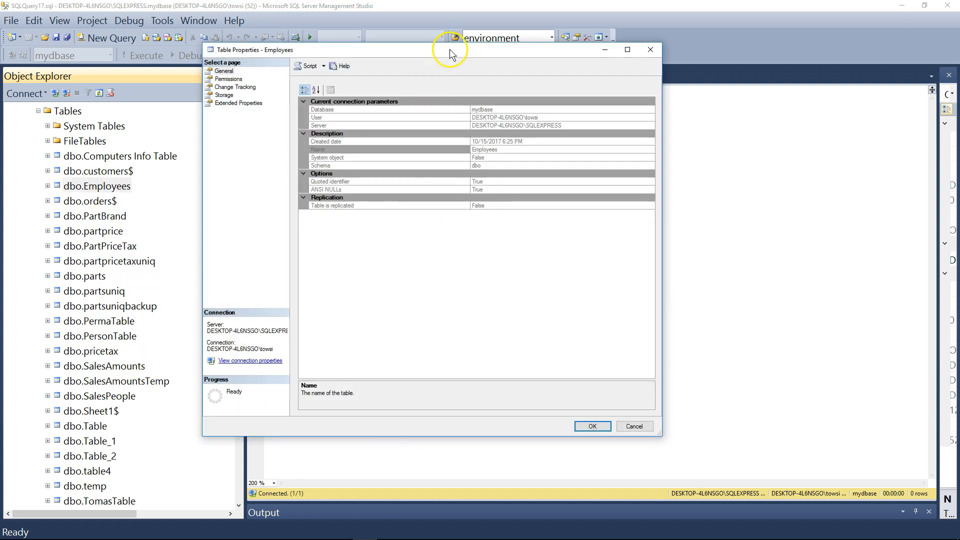
left_click_drag(449, 49, 476, 66)
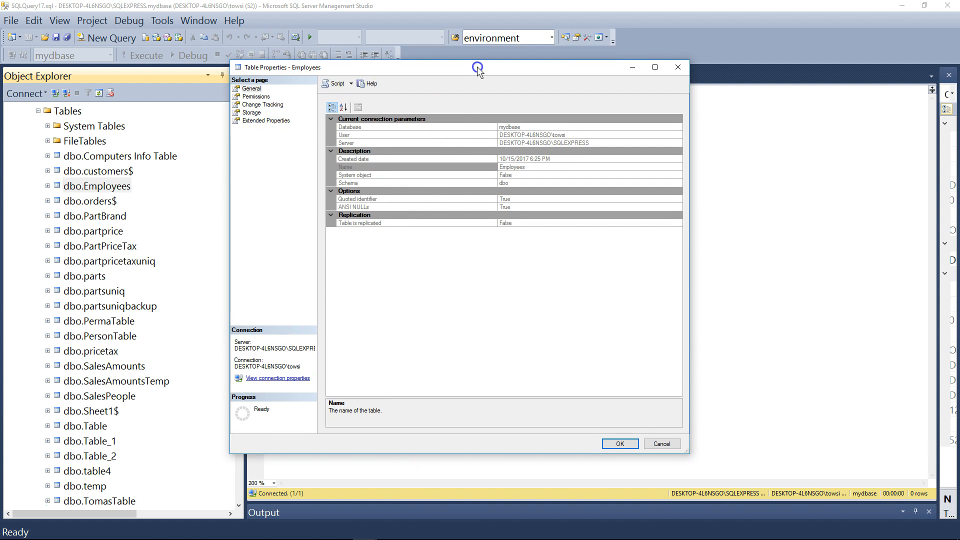
left_click(256, 96)
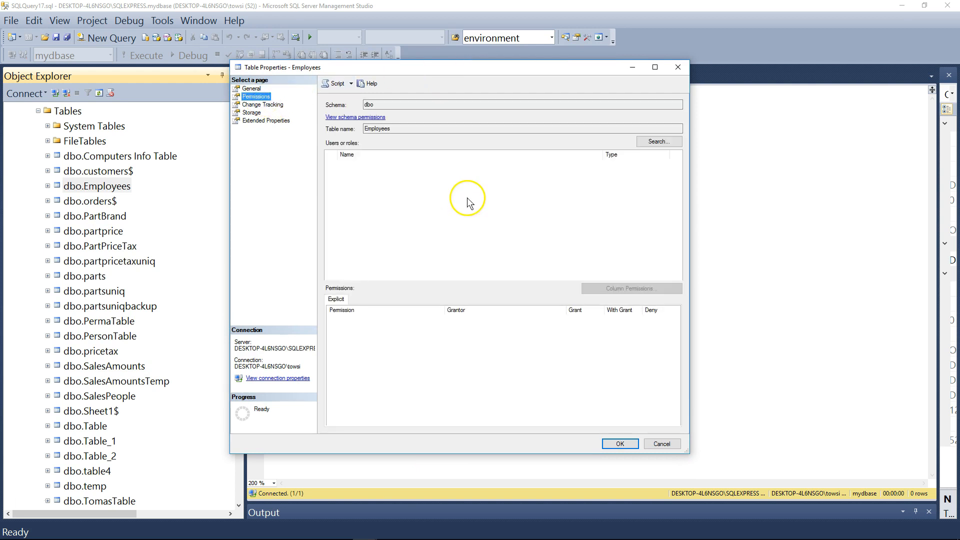
left_click_drag(440, 67, 439, 77)
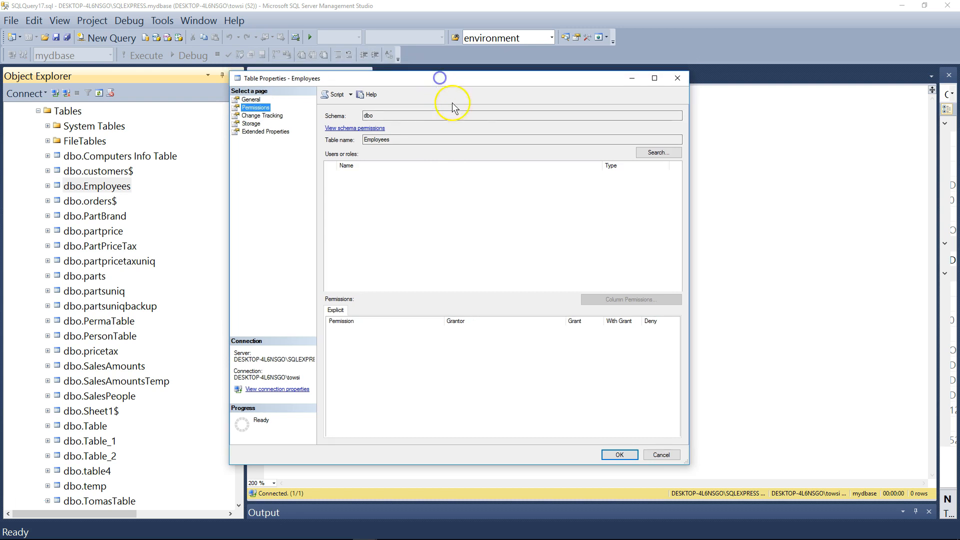
Step: Browse the available users and add the newly created user to the Employees table's permission list
left_click(657, 152)
left_click_drag(118, 18, 467, 111)
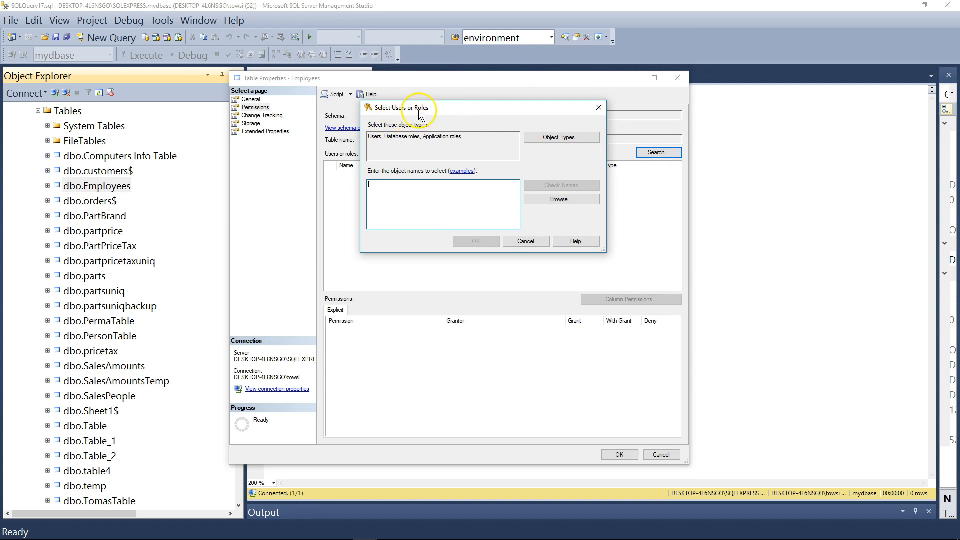
left_click(560, 200)
left_click_drag(124, 34, 444, 206)
left_click(363, 269)
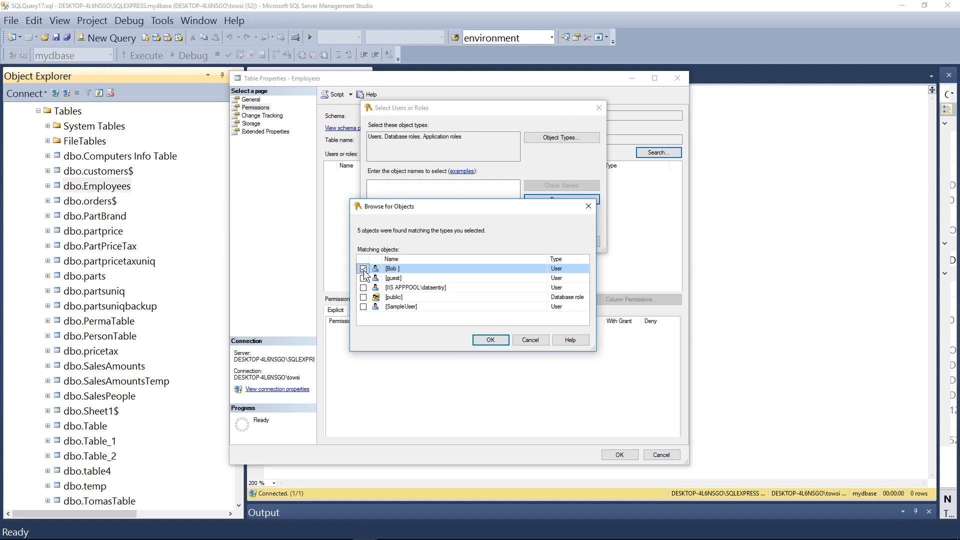
left_click(491, 340)
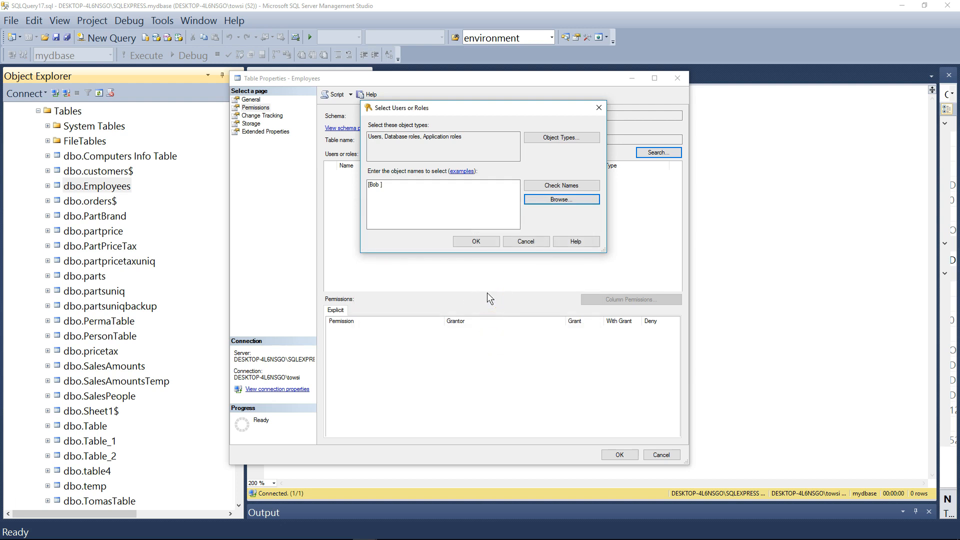
left_click_drag(403, 193, 350, 182)
left_click(476, 242)
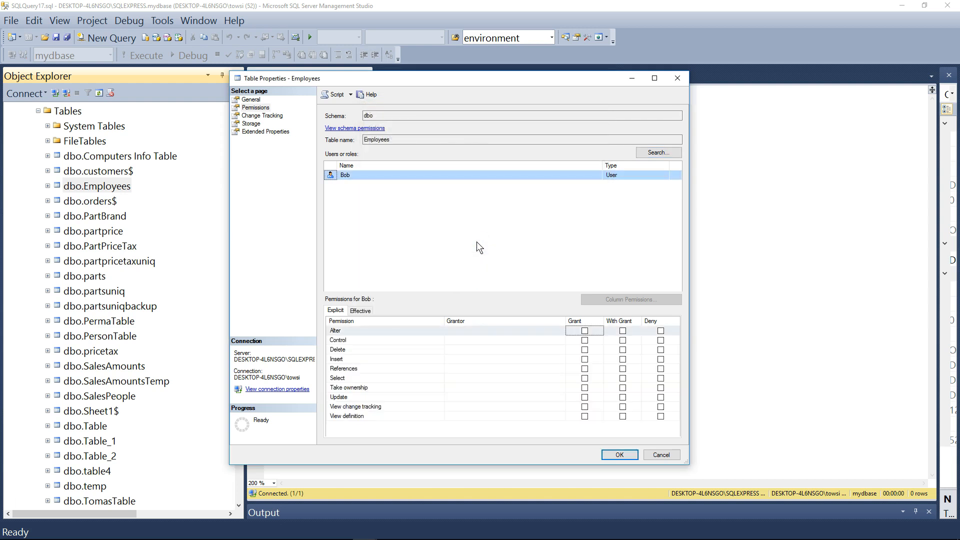
Step: Grant the added user the Select permission on the Employees table and apply the table properties
left_click(373, 180)
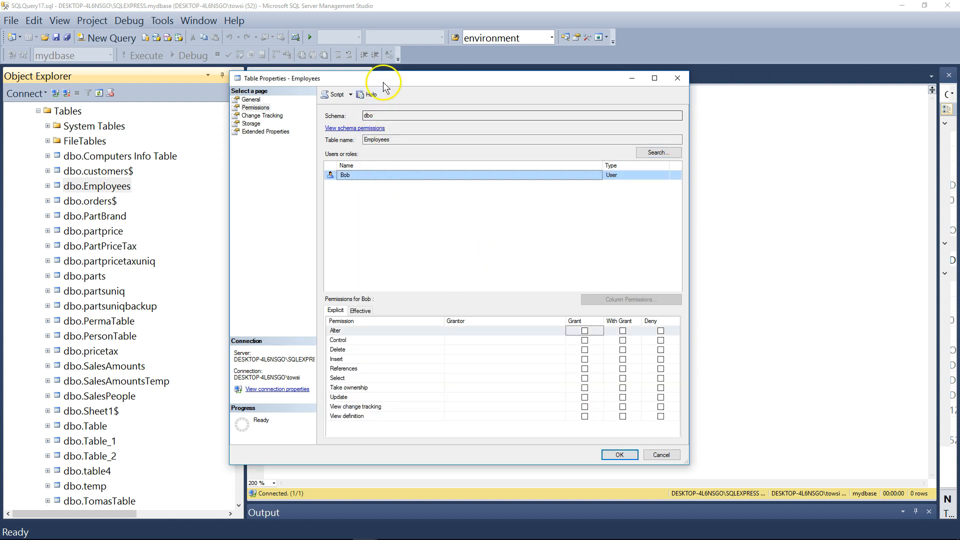
mouse_move(387, 80)
left_mouse_down()
mouse_move(397, 83)
mouse_move(388, 85)
left_mouse_up()
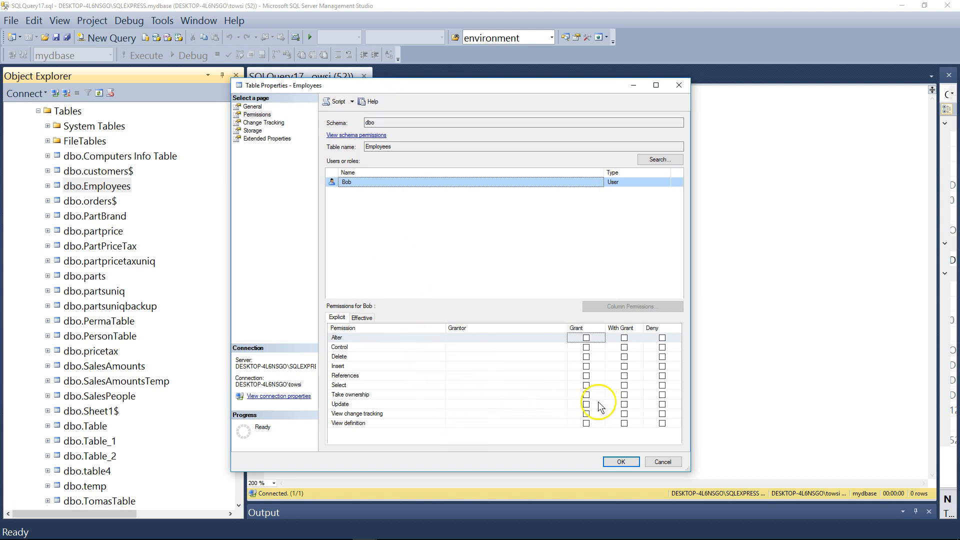
left_click(363, 384)
left_click(586, 386)
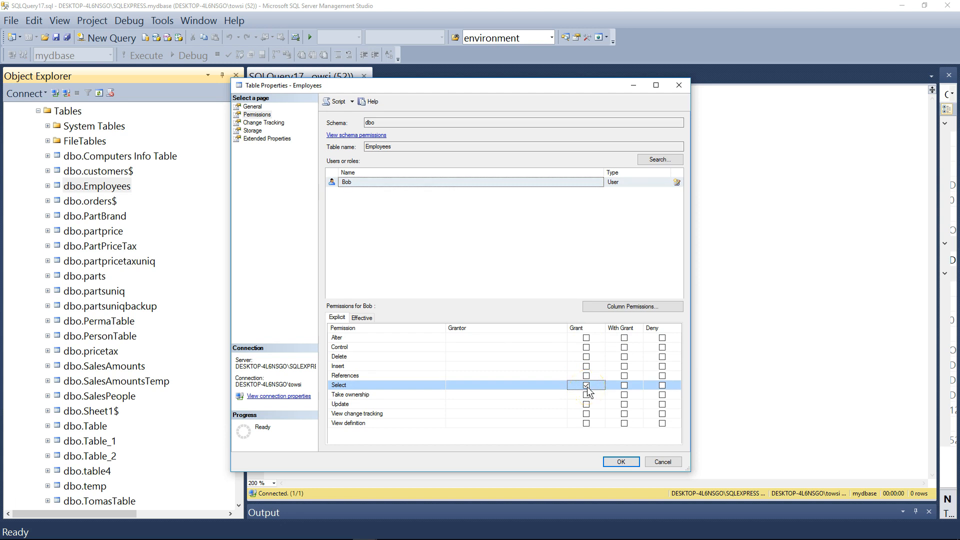
left_click(621, 461)
Step: Collapse the expanded Tables, mydbase, Logins, Databases and Security nodes in the server tree
left_click_drag(240, 226, 236, 160)
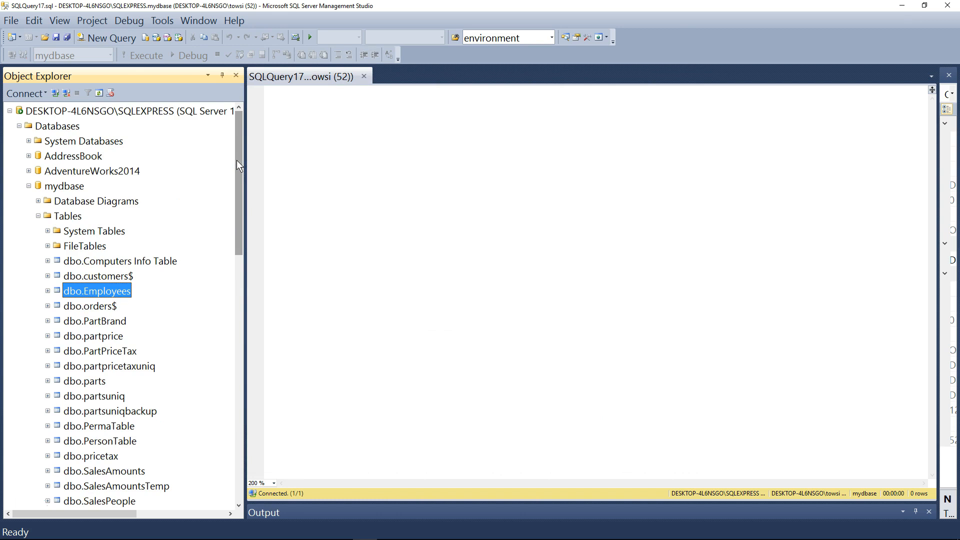
left_click(39, 216)
left_click(28, 186)
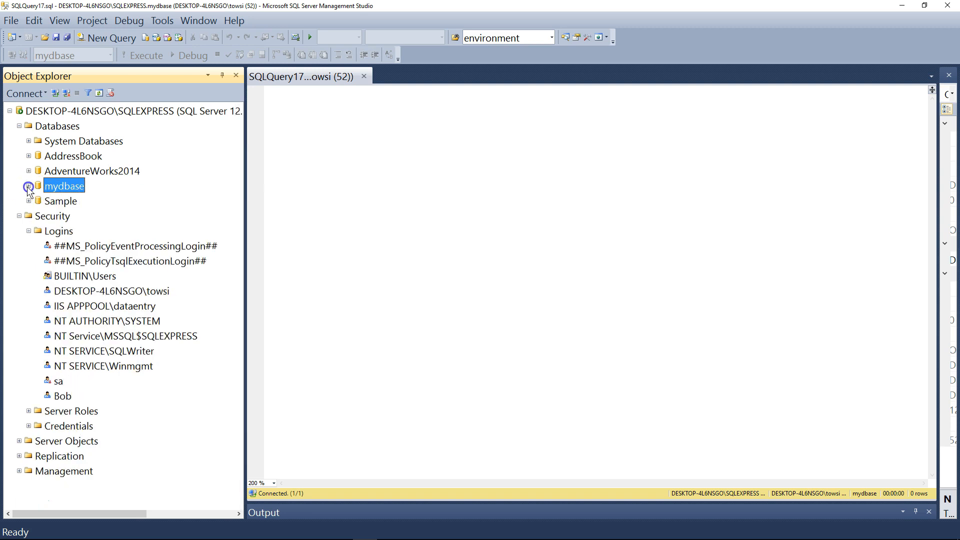
left_click(29, 231)
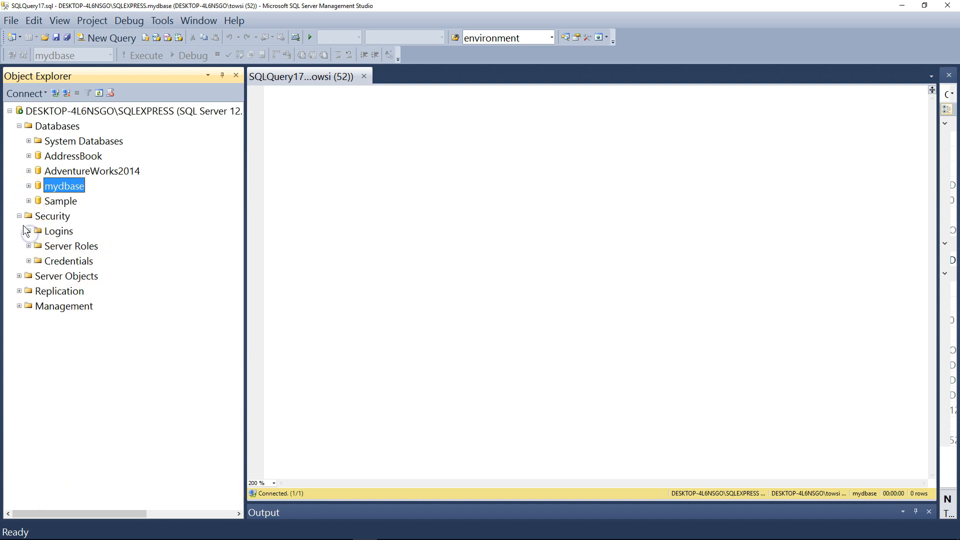
left_click(19, 126)
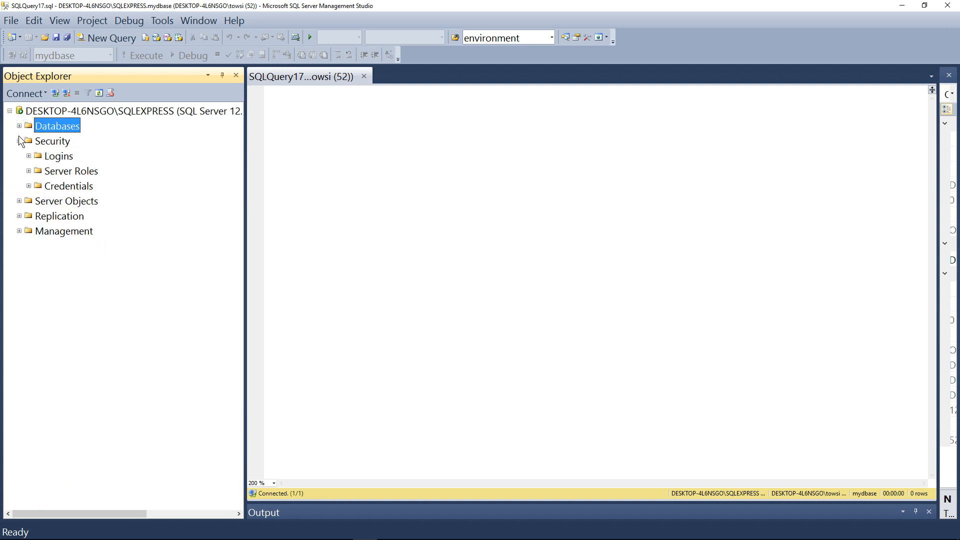
left_click(19, 141)
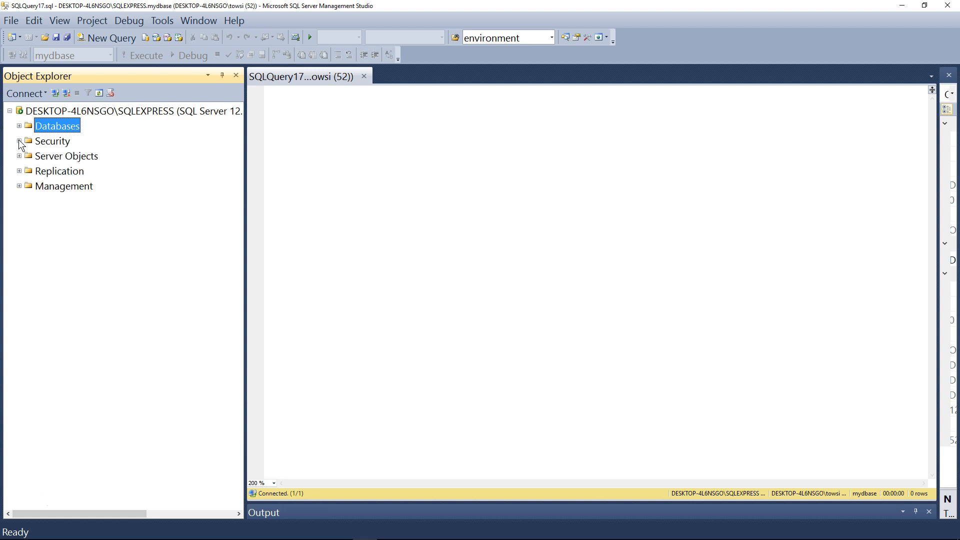
Step: Connect to the SQLEXPRESS server with SQL Server Authentication, entering the new login's name and password
left_click(55, 94)
left_click_drag(472, 155, 453, 138)
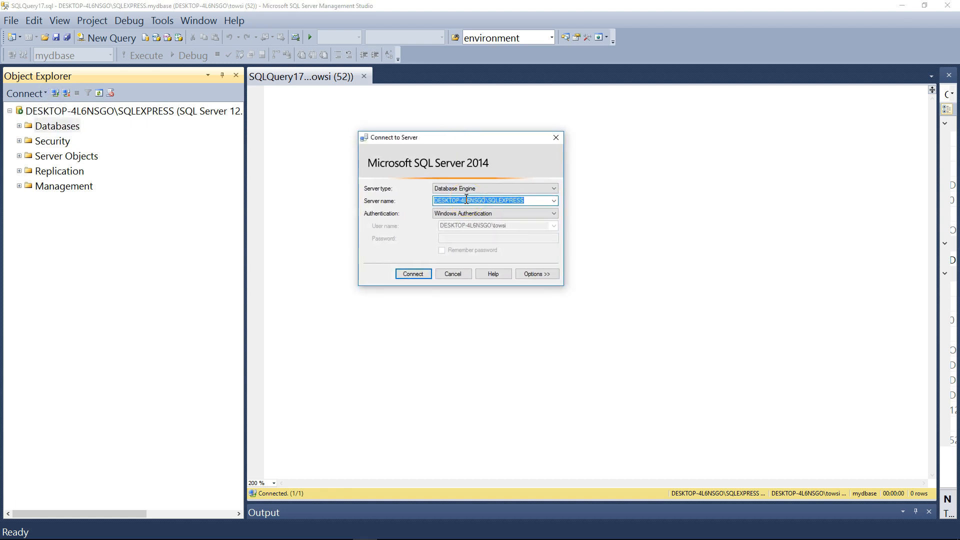
left_click(516, 214)
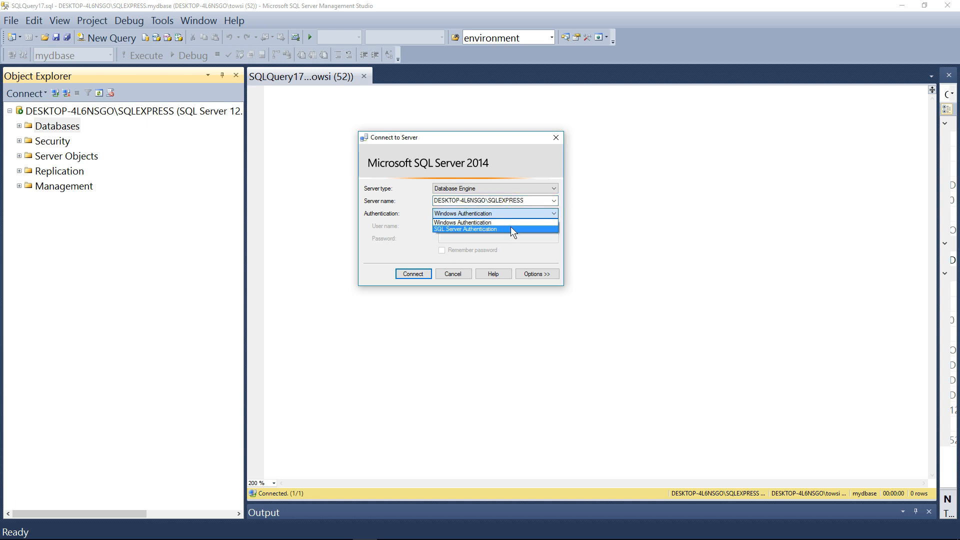
left_click(511, 227)
left_click_drag(467, 228, 433, 223)
type("Bob")
key("Tab")
type("***")
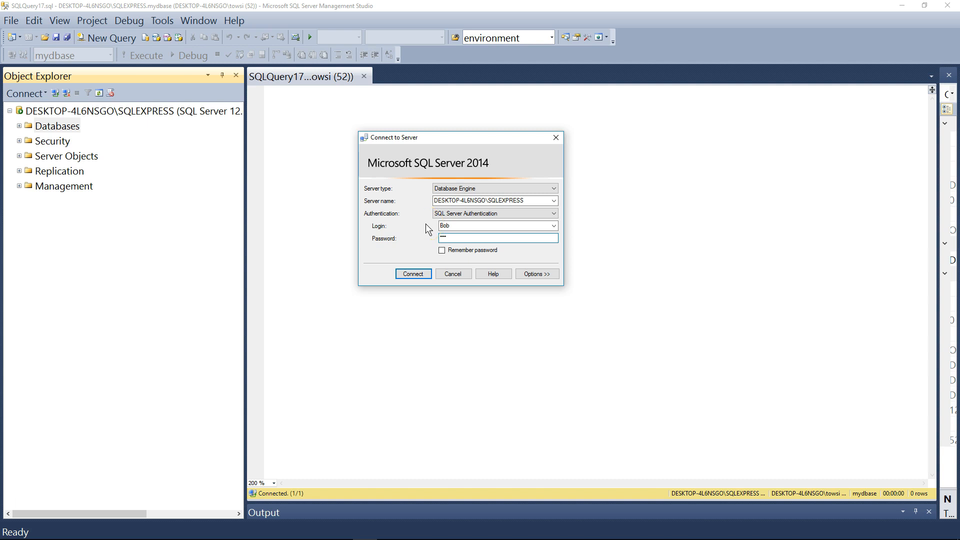
left_click(409, 275)
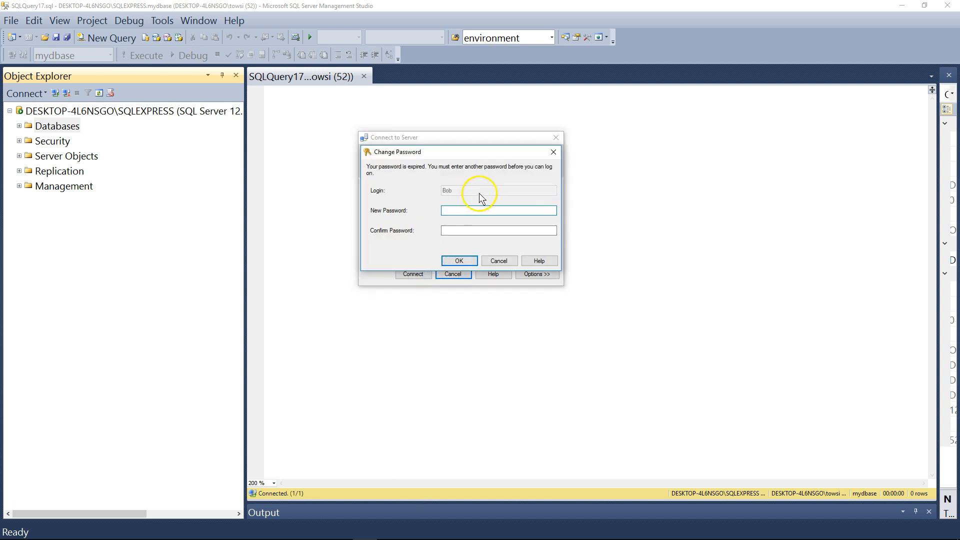
Step: Replace the new login's expired password by entering and confirming a new password
left_click(469, 154)
left_click_drag(469, 154, 460, 180)
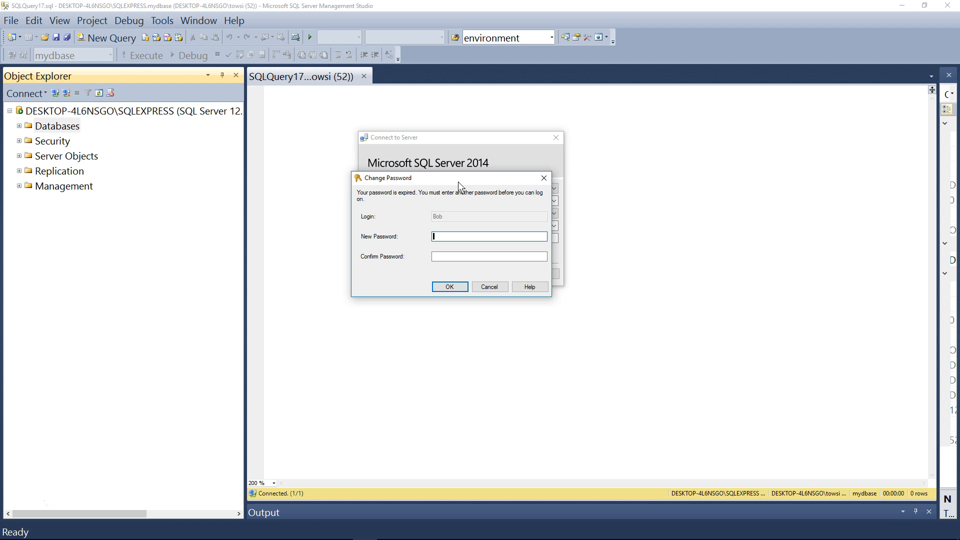
left_click_drag(458, 182, 457, 184)
left_click(453, 239)
type("***")
key("Tab")
type("***")
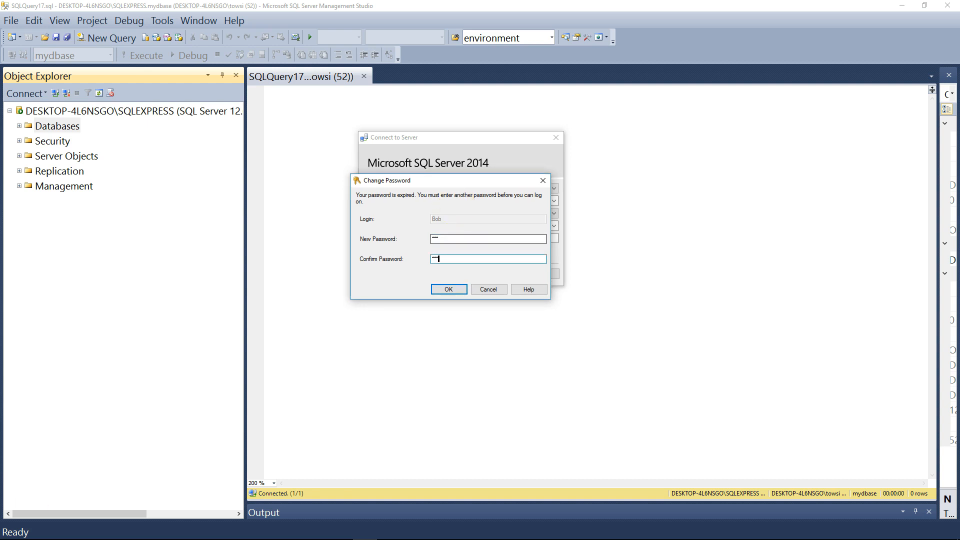
left_click(457, 289)
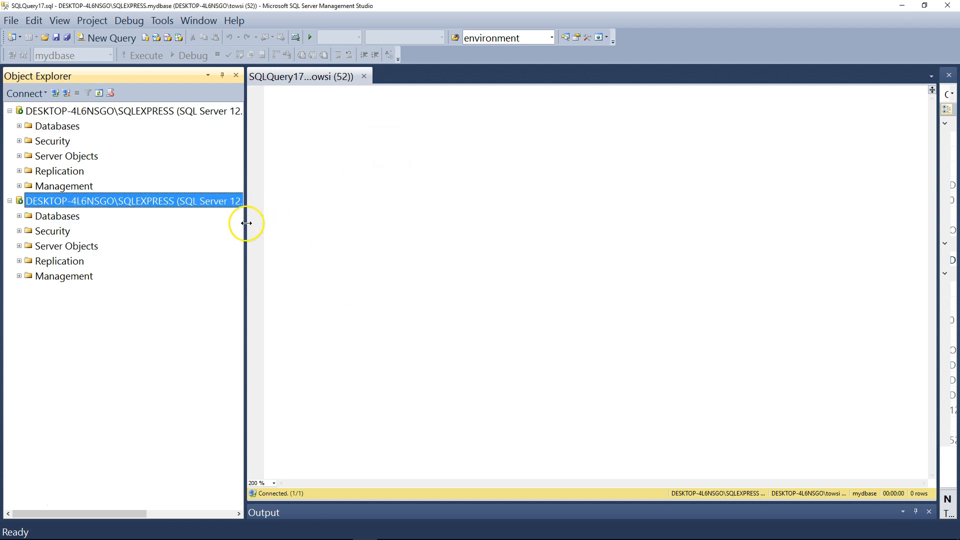
Step: Widen the Object Explorer enough to check the login of each server connection and return to the query editor
left_click_drag(245, 227, 328, 224)
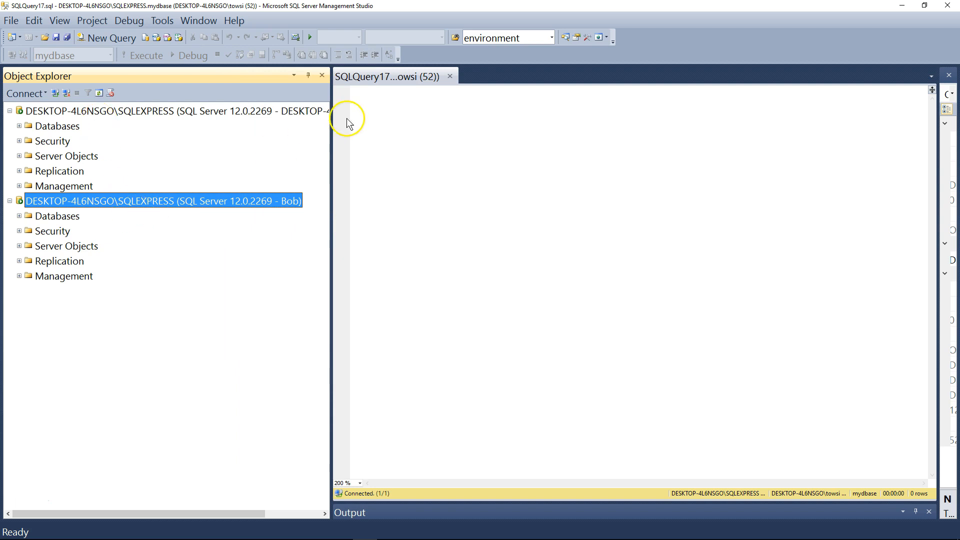
left_click_drag(333, 127, 294, 124)
left_click(376, 100)
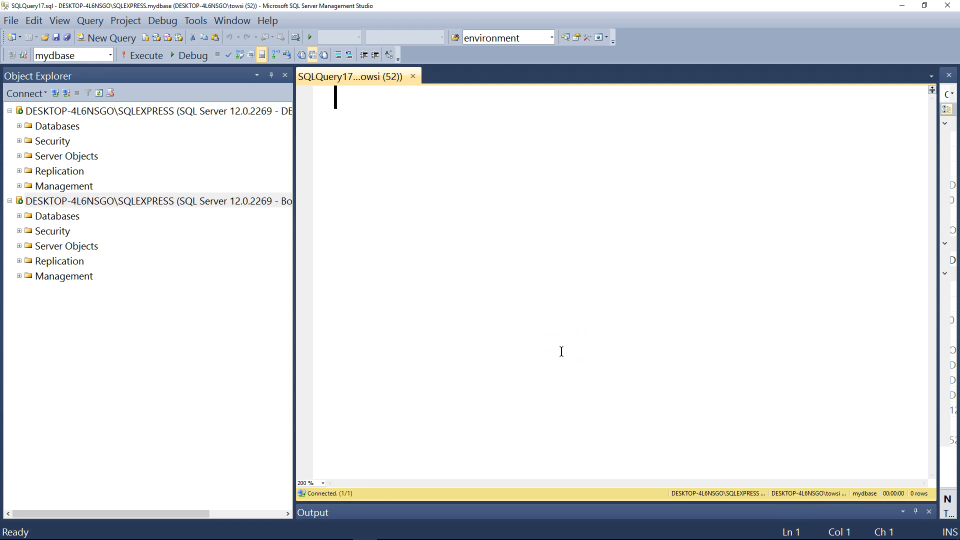
Step: Open a new query on the new login's server connection and set the editor zoom to 200 %
left_click(101, 204)
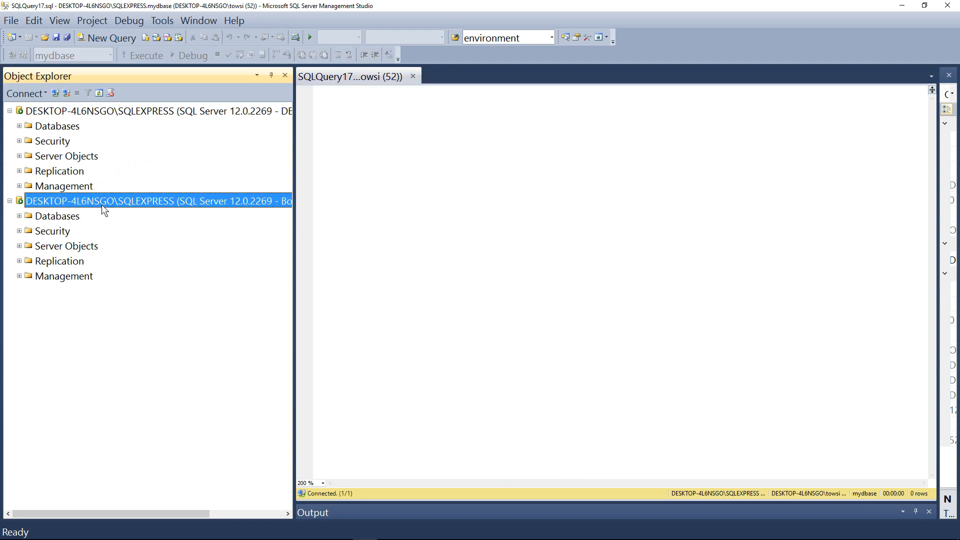
left_click(109, 38)
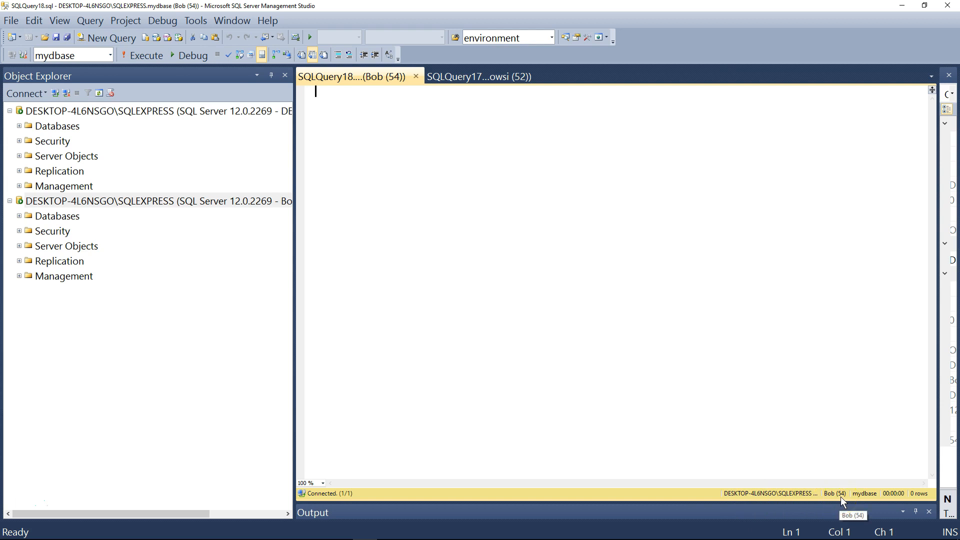
left_click(346, 90)
left_click(316, 482)
type("200")
key("Return")
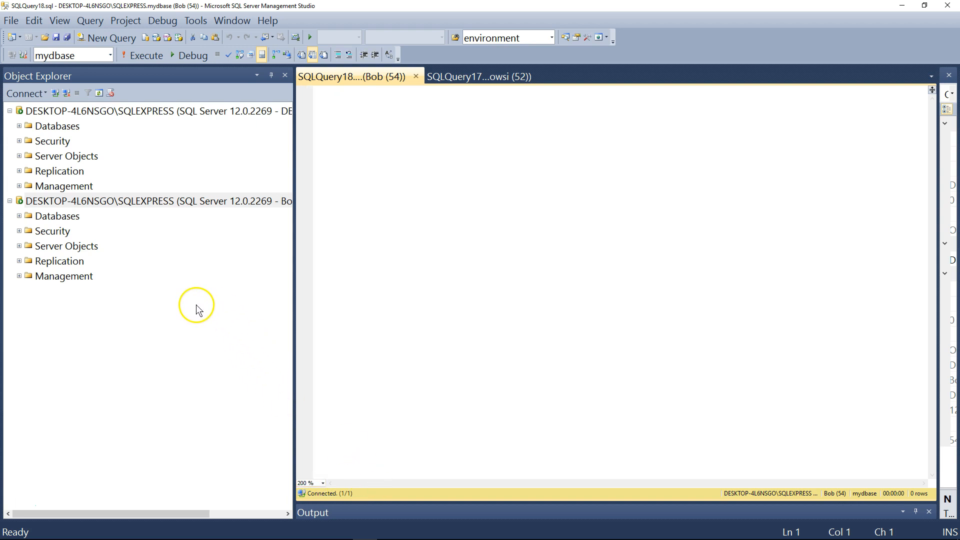
Step: Expand Databases, mydbase, Tables and dbo.Employees under the new login's server connection
double_click(56, 216)
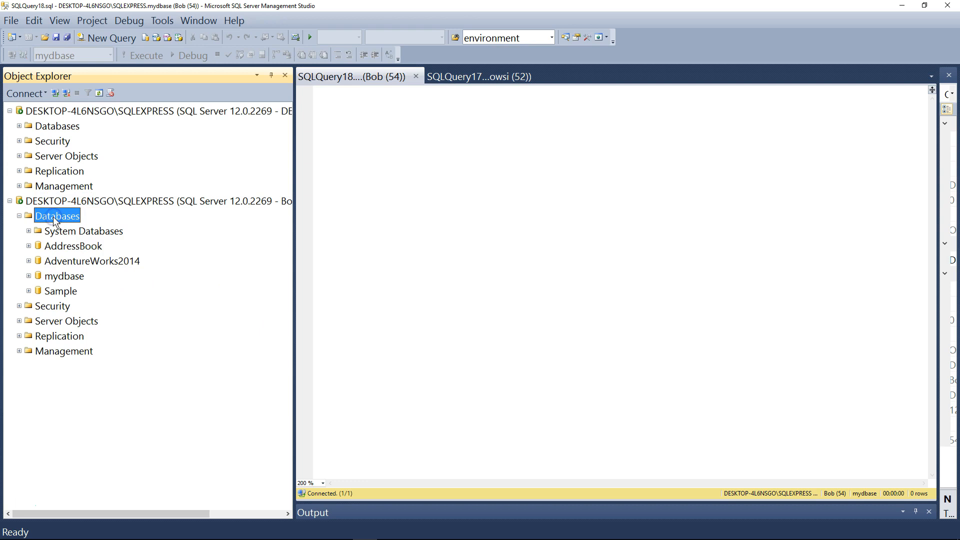
double_click(58, 282)
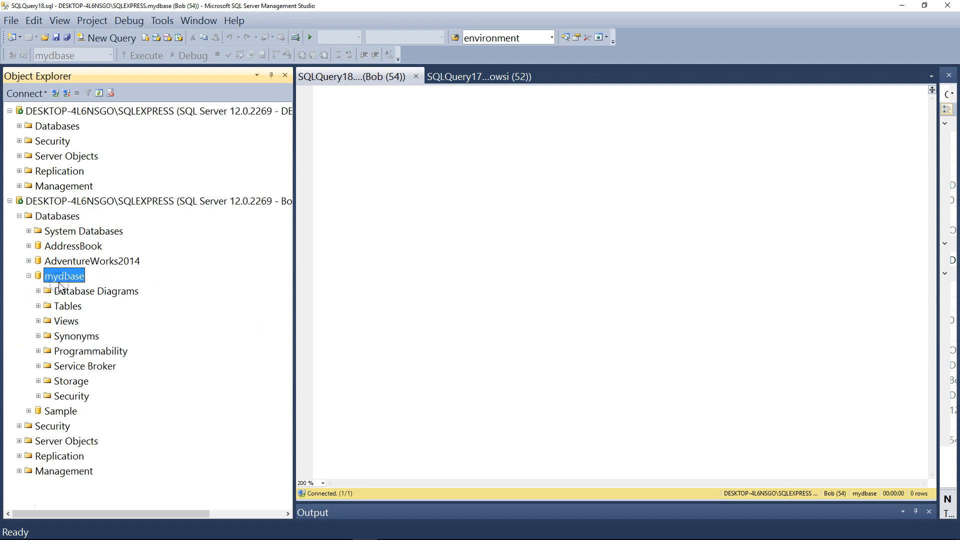
double_click(64, 307)
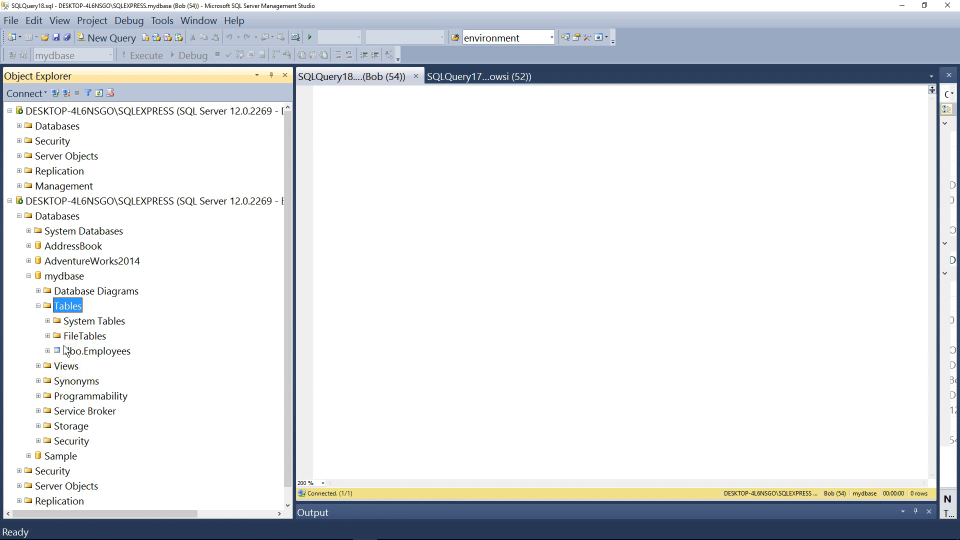
double_click(95, 353)
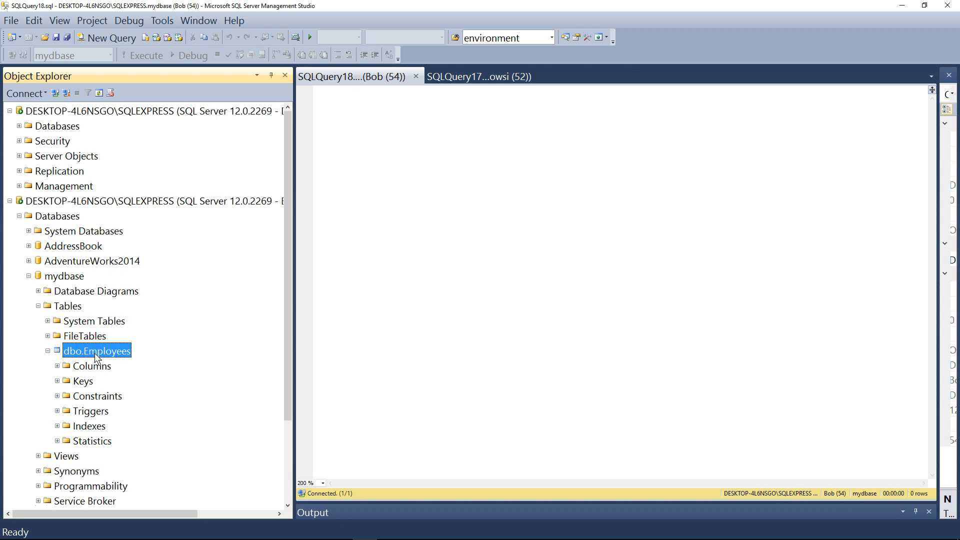
Step: Write a query that uses mydbase, followed by go and select * from Employees
left_click(347, 110)
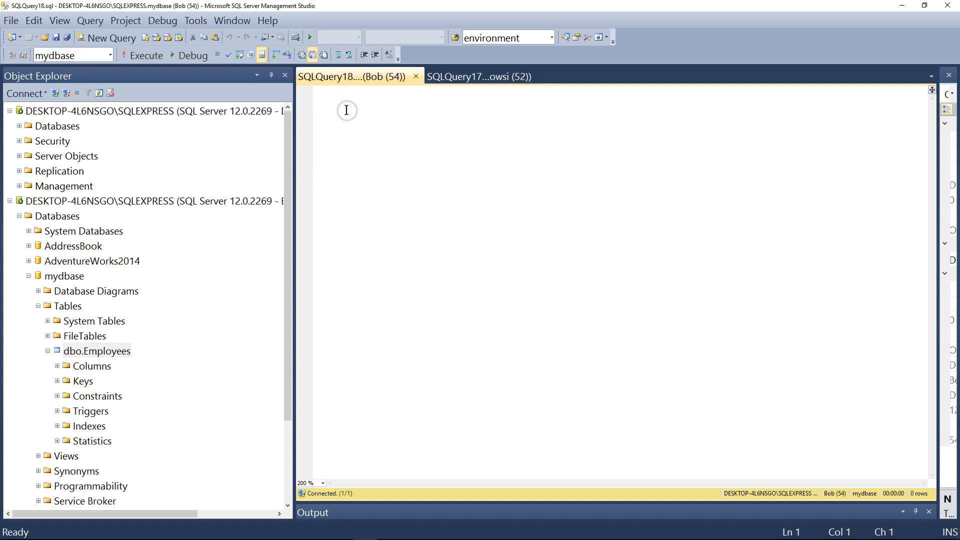
type("use mydbase")
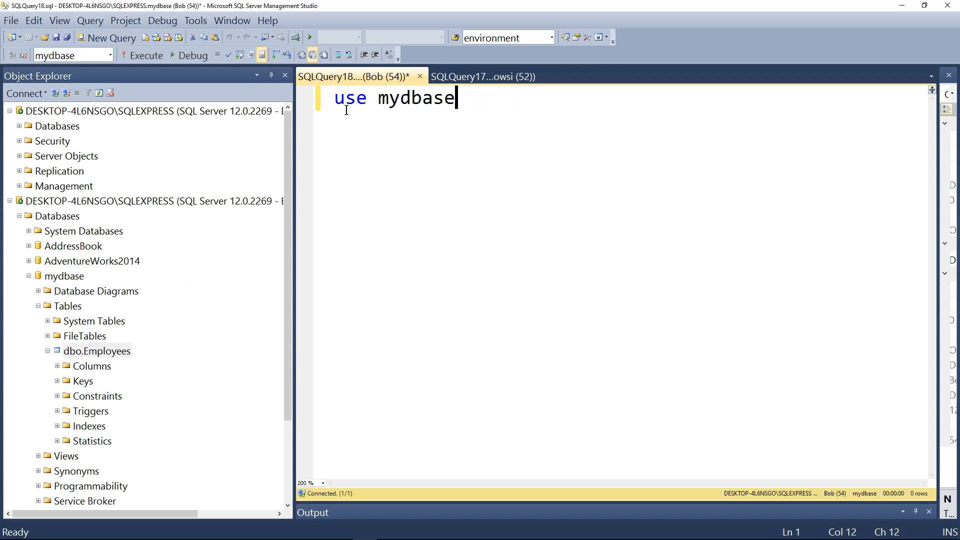
key("Return")
type("go")
key("Return")
type("select ")
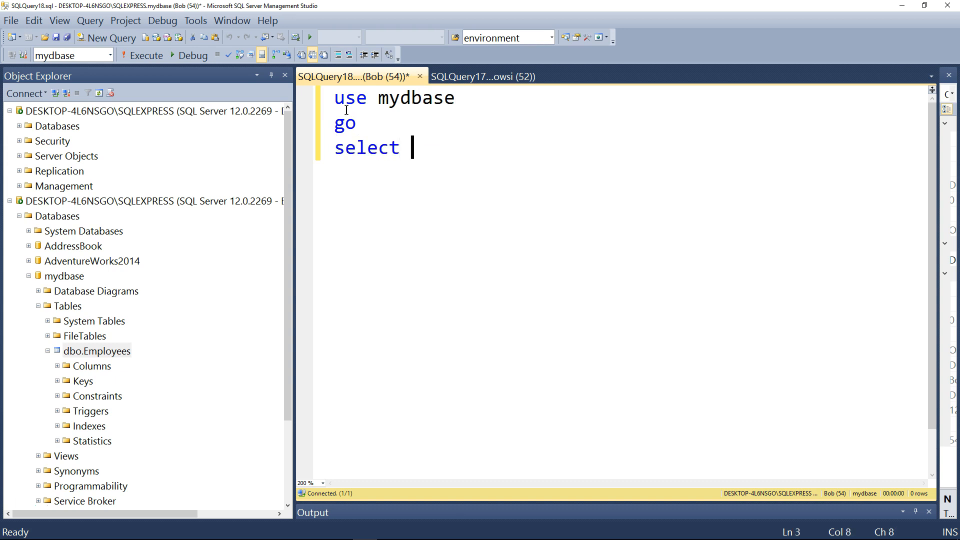
type("* from em")
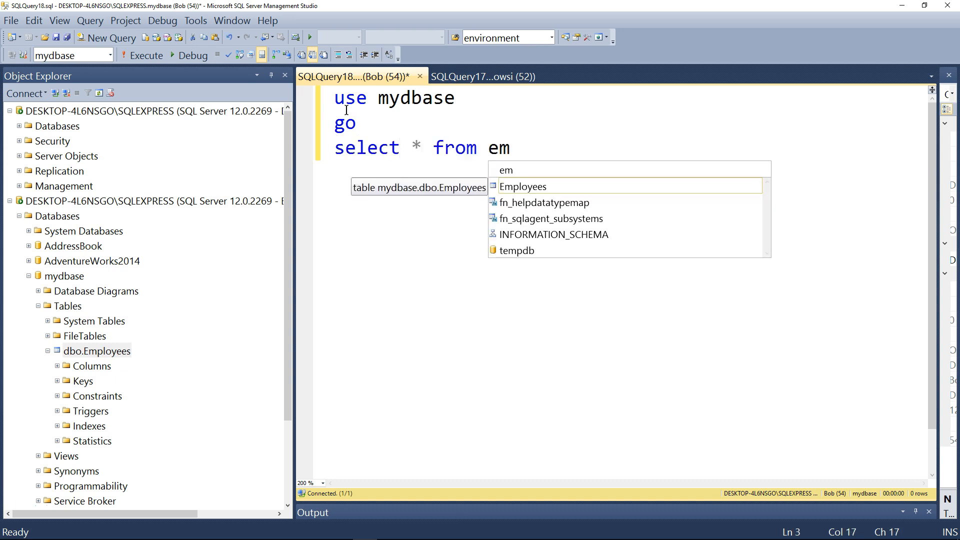
key("Tab")
Step: Run only the select * from Employees statement and add an empty line below it
left_click_drag(650, 147, 331, 148)
left_click(154, 55)
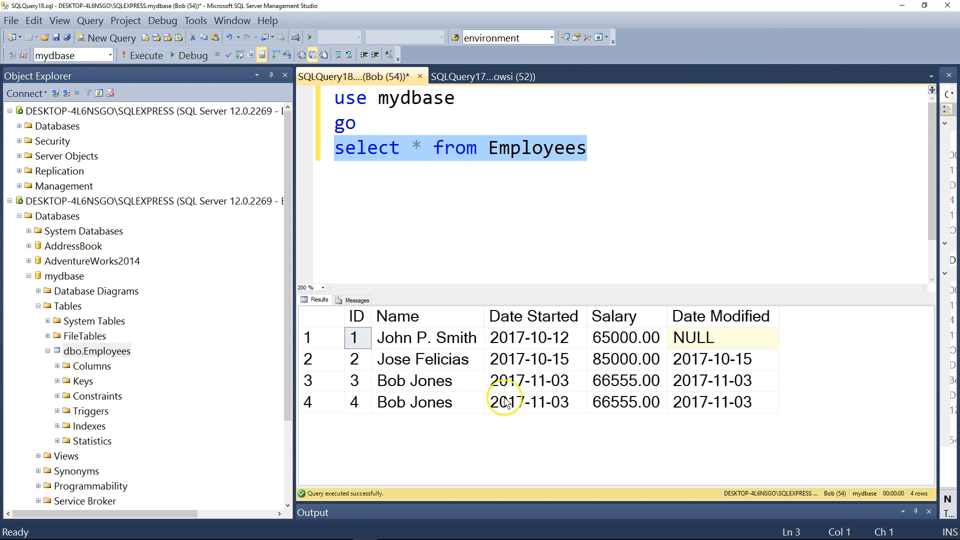
left_click(608, 151)
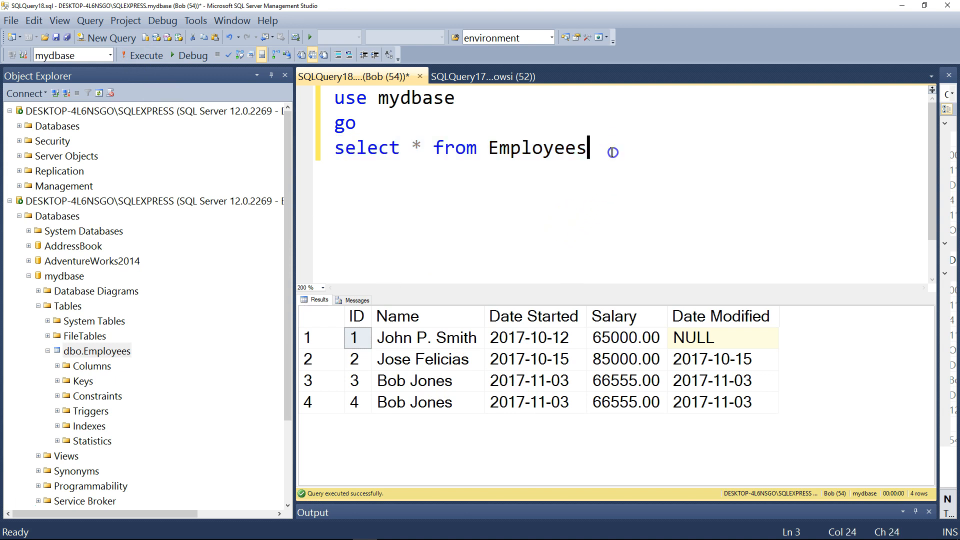
key("Return")
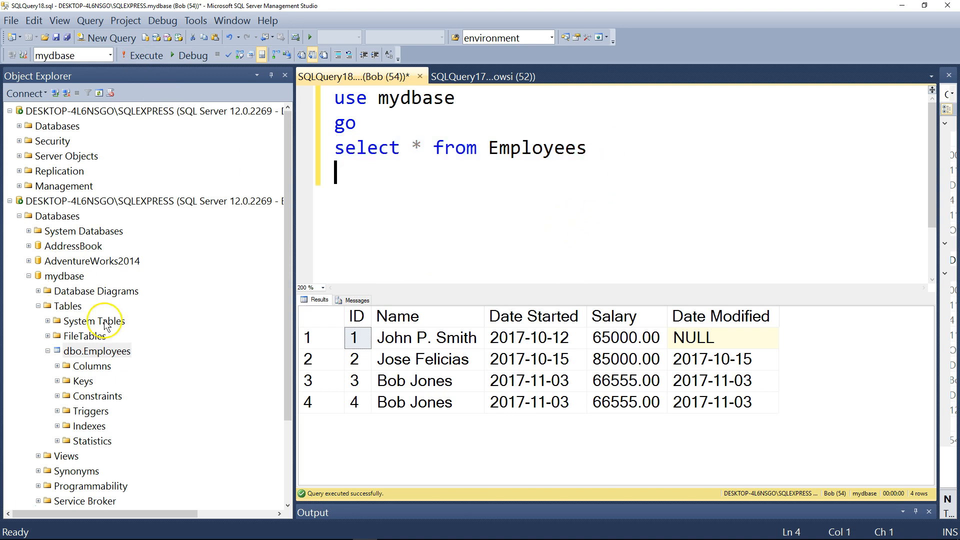
Step: Try to set row 4's salary to 78777 while editing the top 200 rows of dbo.Employees, and close the table grid
right_click(105, 351)
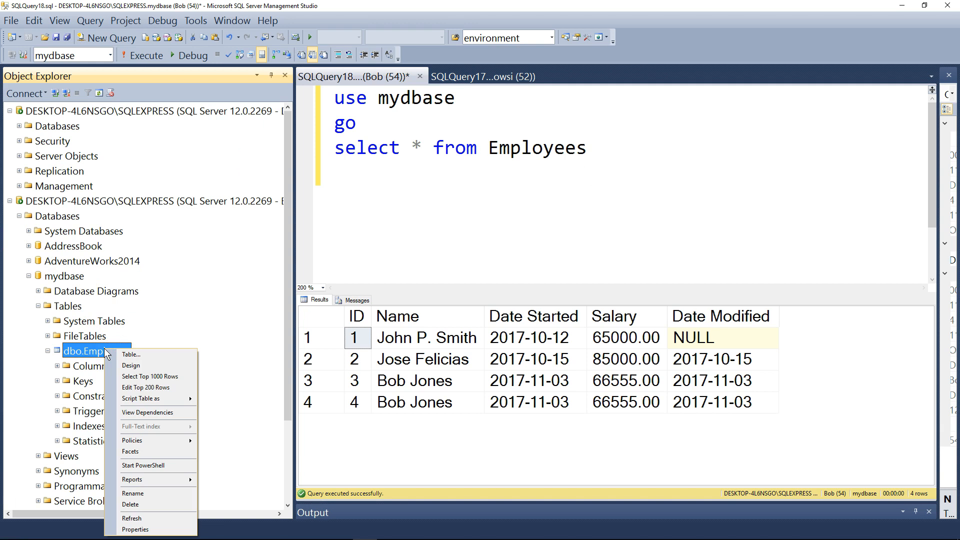
left_click(178, 386)
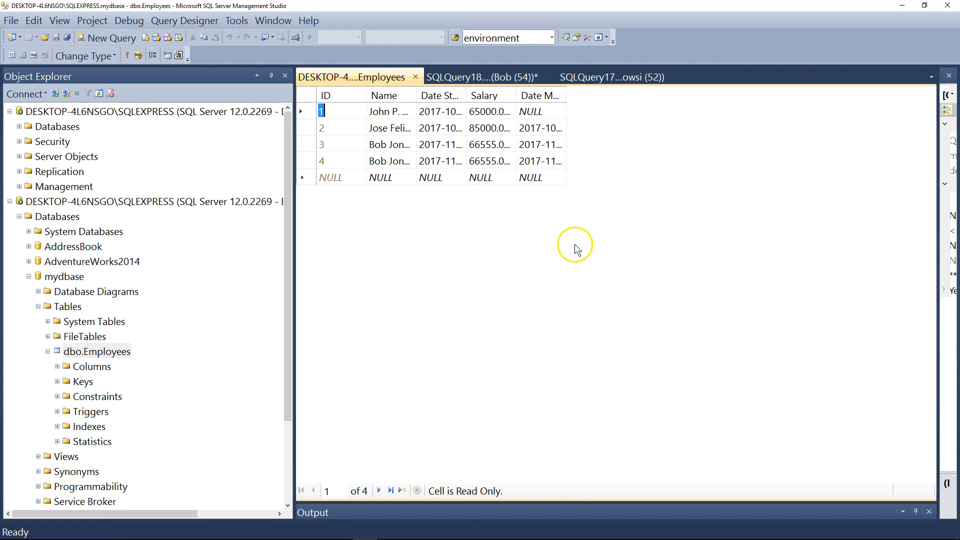
left_click(495, 161)
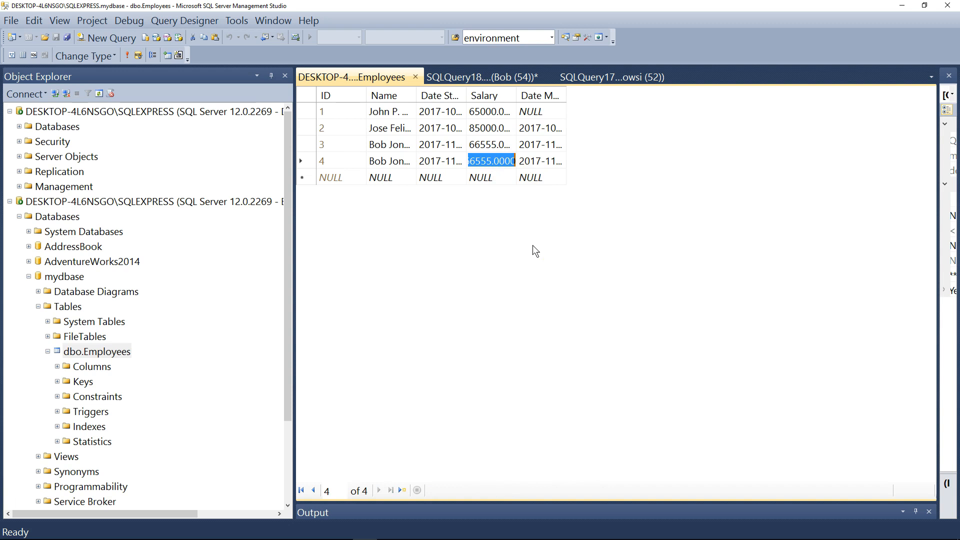
type("78777")
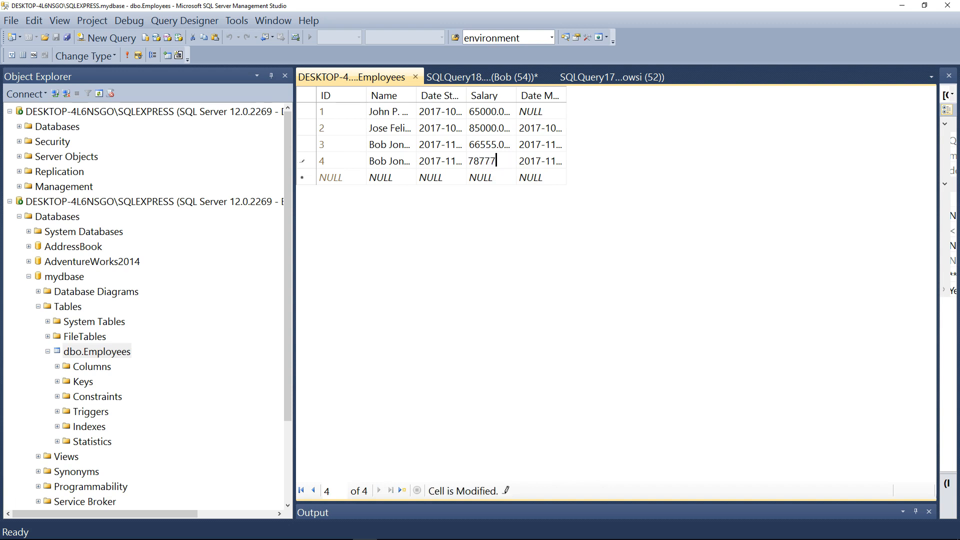
key("Return")
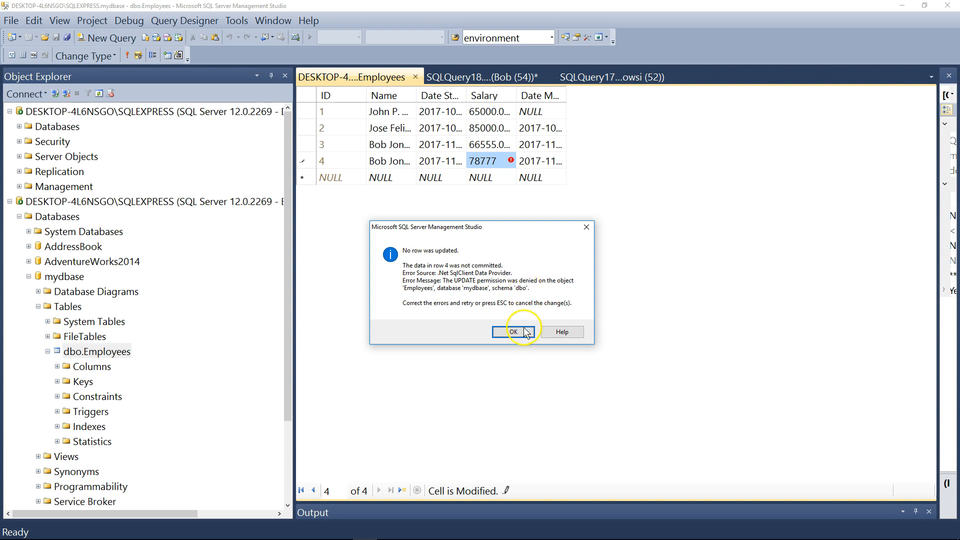
left_click(586, 228)
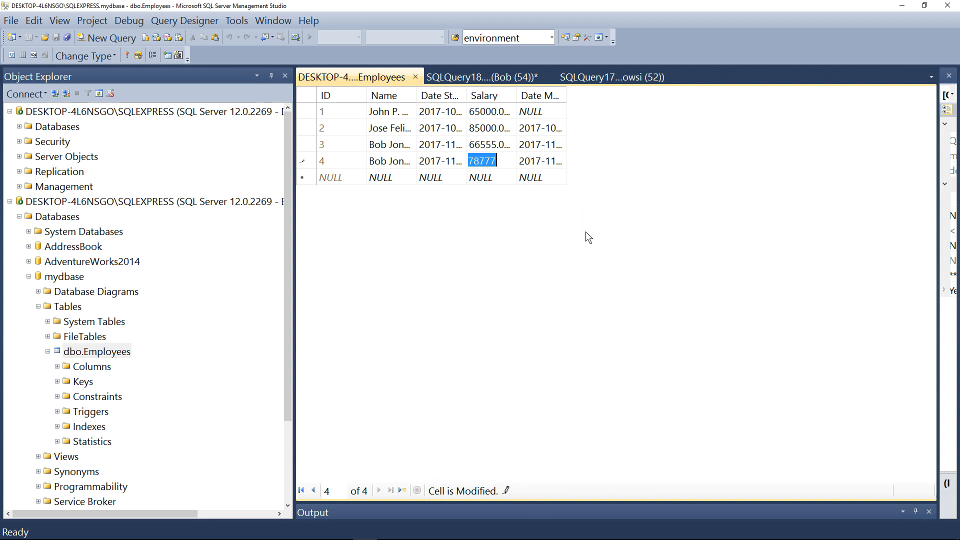
key("Escape")
left_click(415, 77)
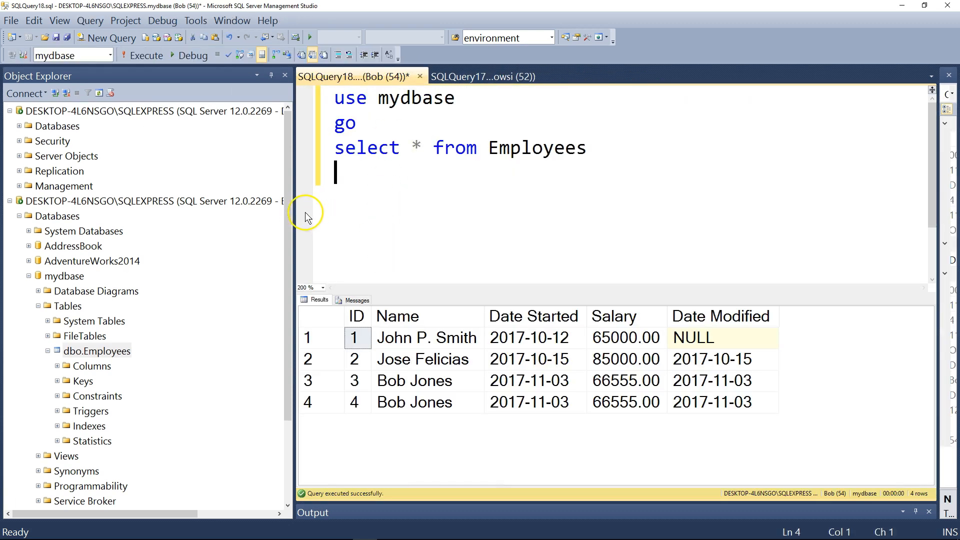
Step: Widen the Object Explorer until the login name of the second server connection fits
left_click_drag(294, 227, 301, 230)
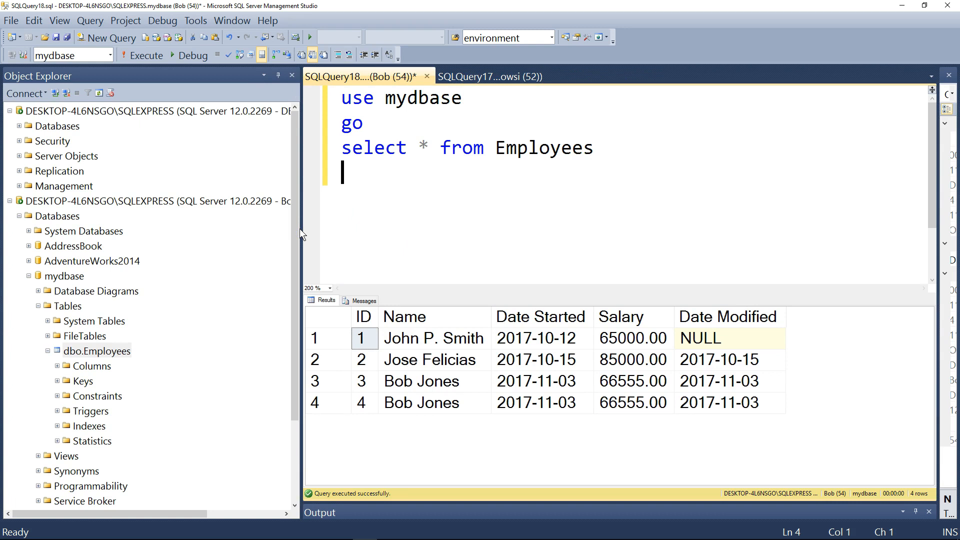
left_click(299, 229)
left_click_drag(299, 230, 318, 231)
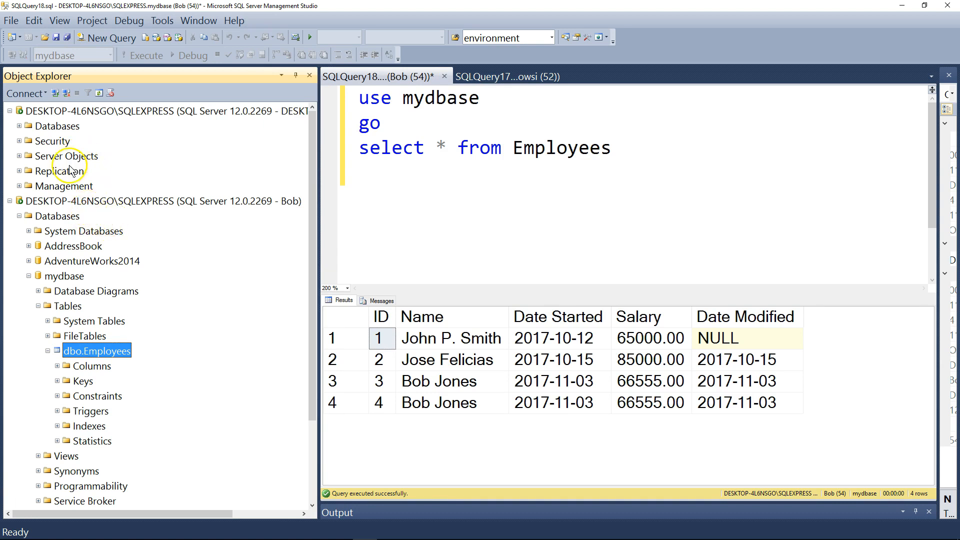
Step: Disconnect the second server connection, the one made with the Select-only login, and narrow the Object Explorer again
right_click(77, 205)
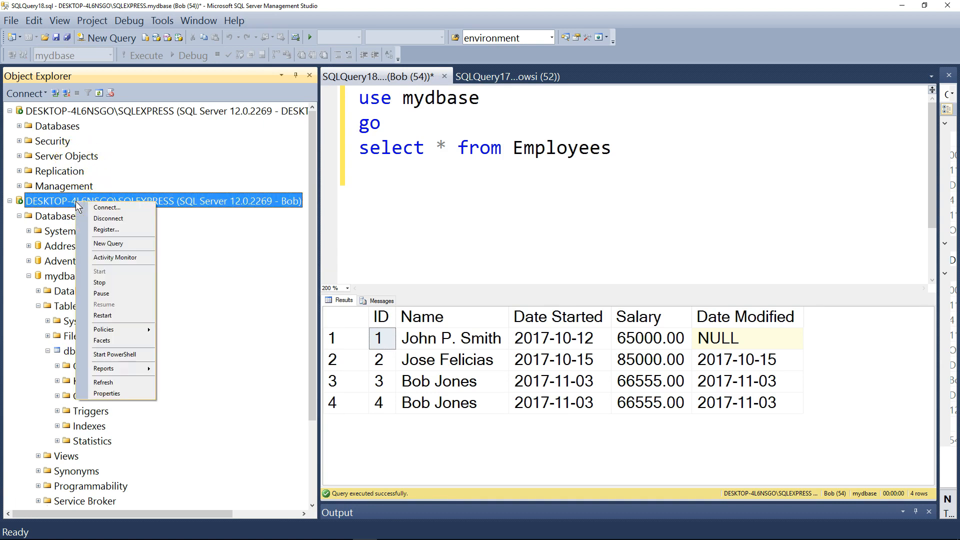
left_click(313, 202)
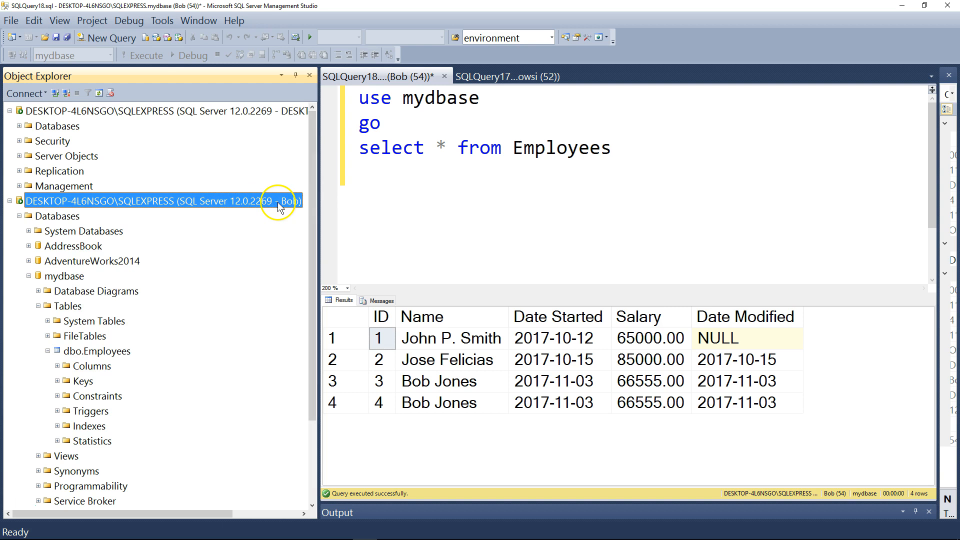
right_click(167, 201)
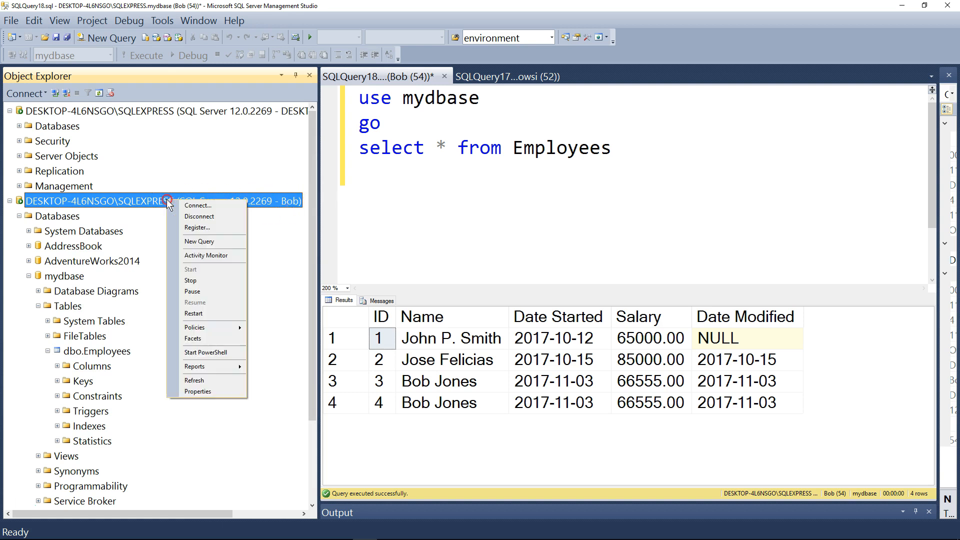
left_click(199, 215)
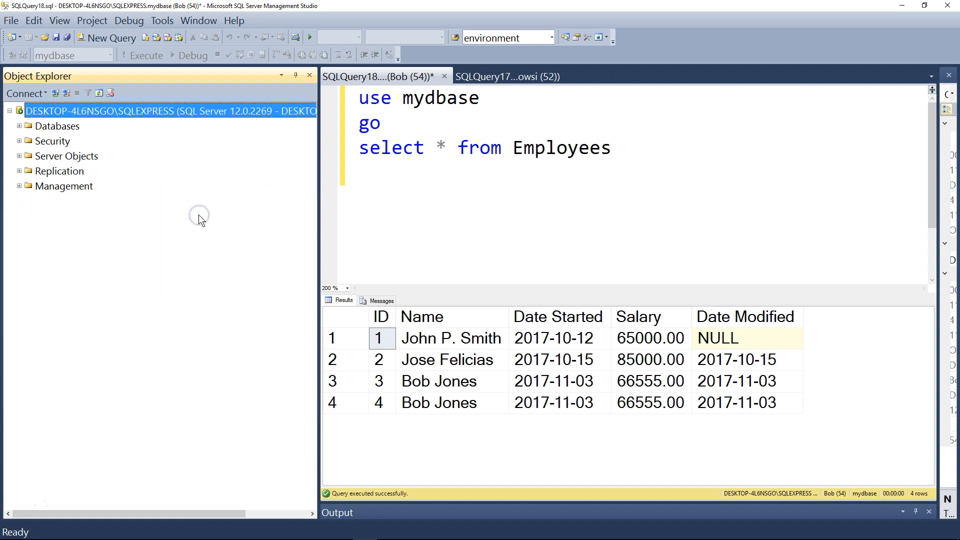
left_click_drag(317, 166, 234, 168)
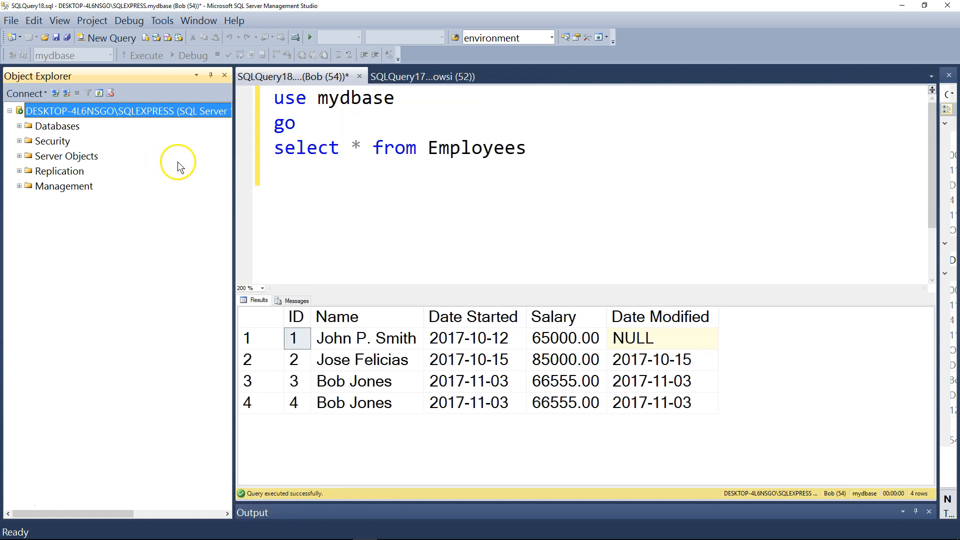
Step: Restart the MSSQL$SQLEXPRESS service of the remaining server connection
right_click(101, 111)
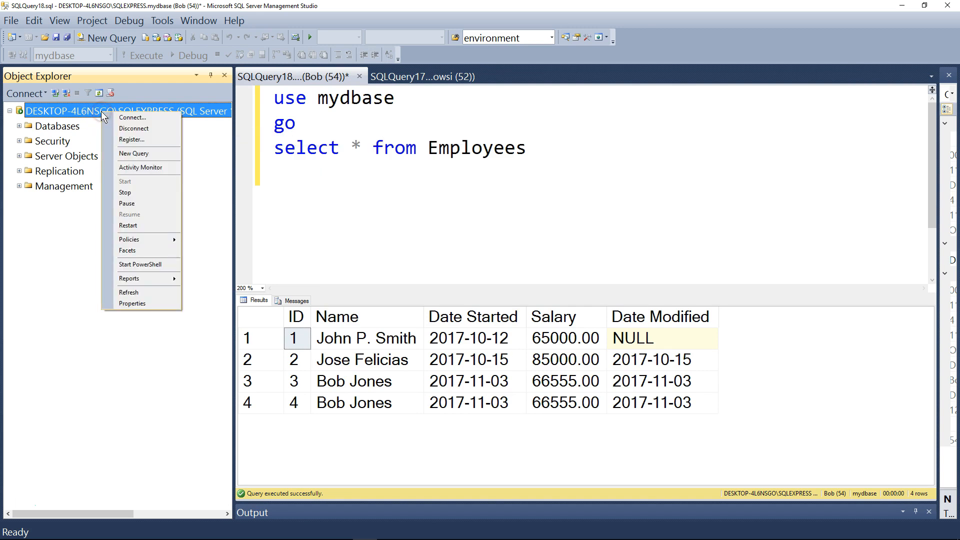
left_click(144, 229)
left_click(142, 226)
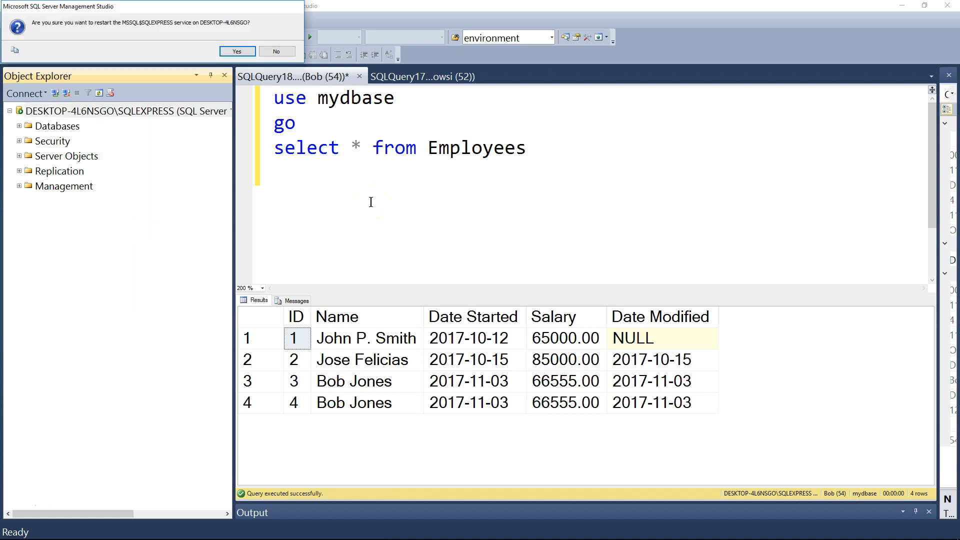
left_click(250, 51)
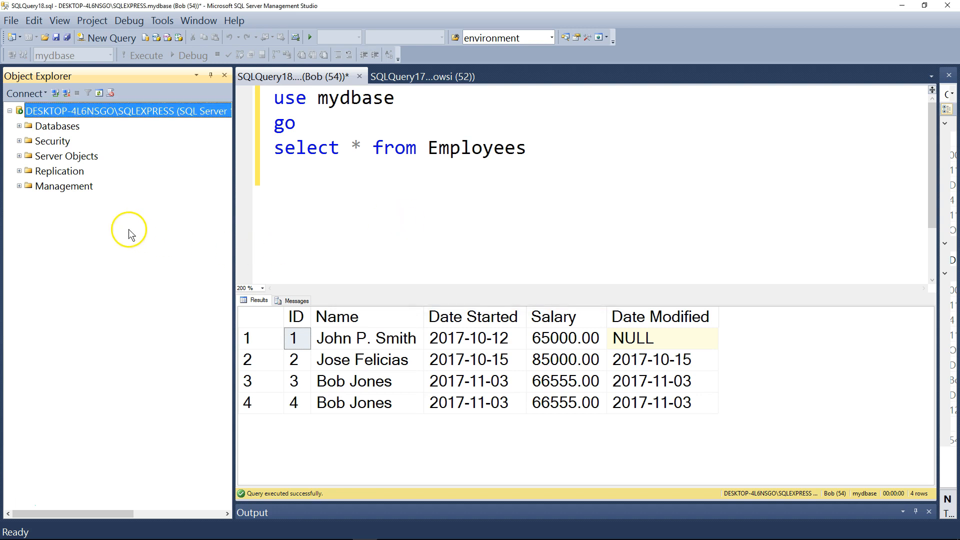
Step: Delete the Select-only test login, listed below sa, from the server's security logins and collapse the Security folder
left_click(20, 141)
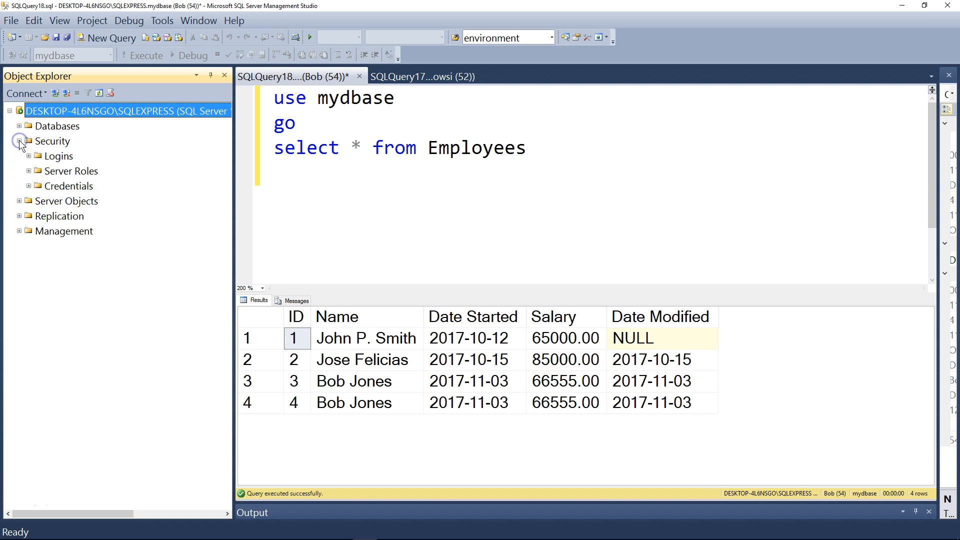
double_click(55, 156)
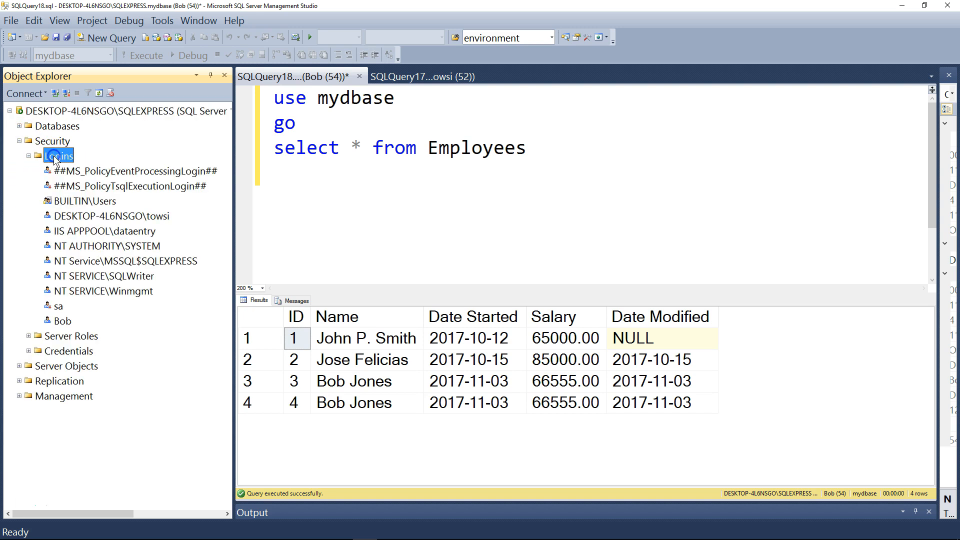
right_click(60, 321)
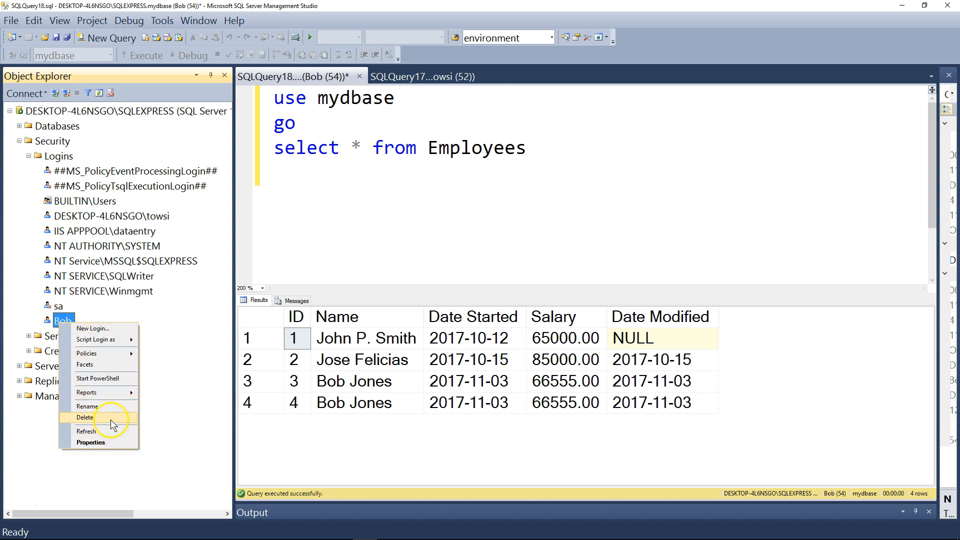
left_click(86, 417)
left_click(297, 412)
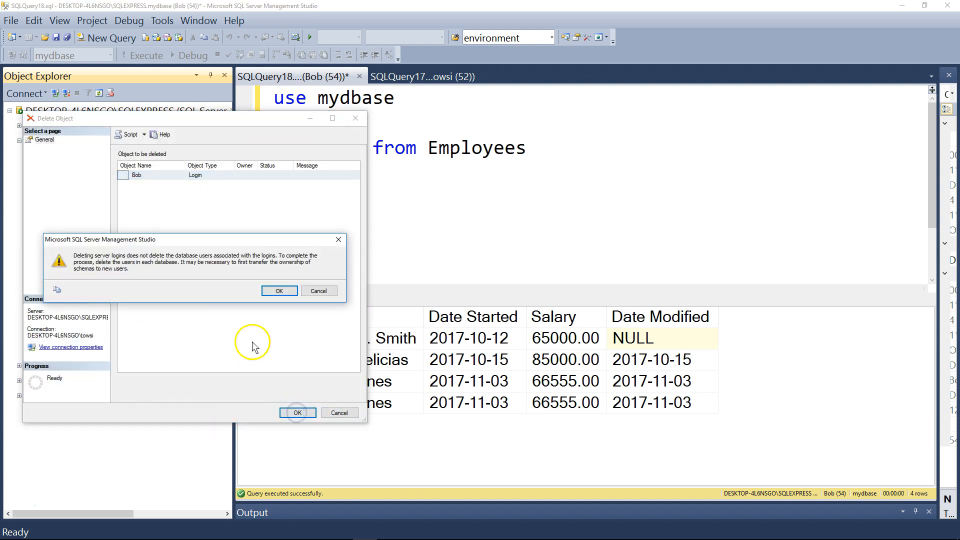
left_click(278, 291)
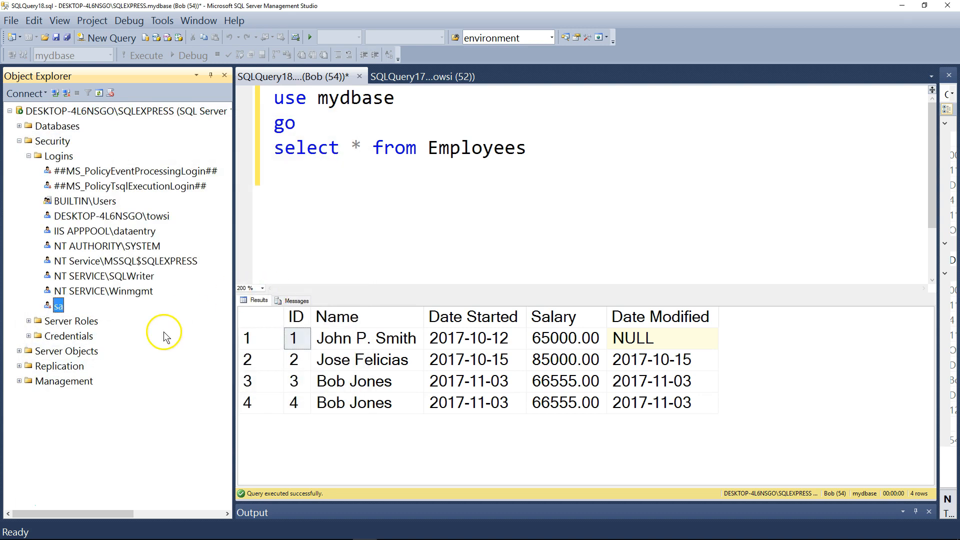
left_click(19, 142)
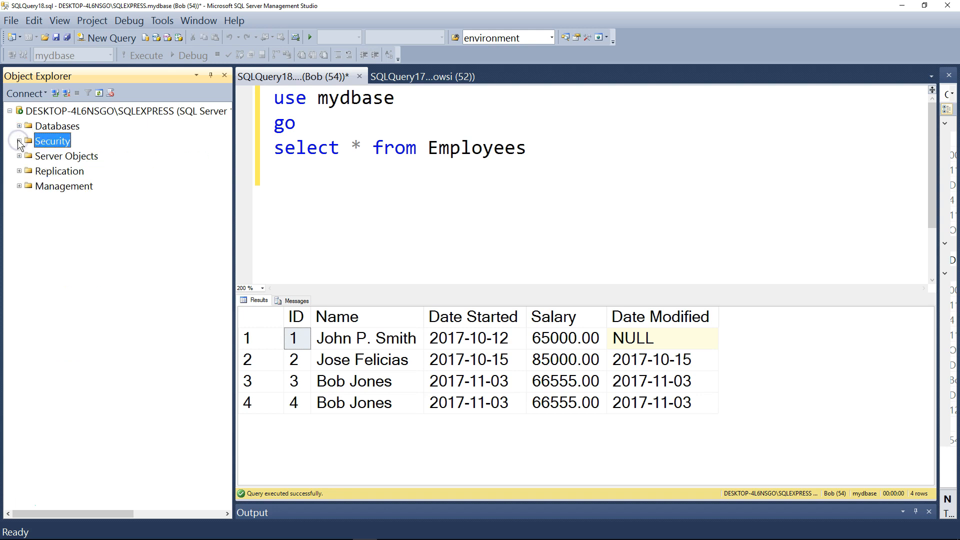
Step: Delete the database user belonging to the deleted test login from mydbase's security users and collapse mydbase
left_click(20, 126)
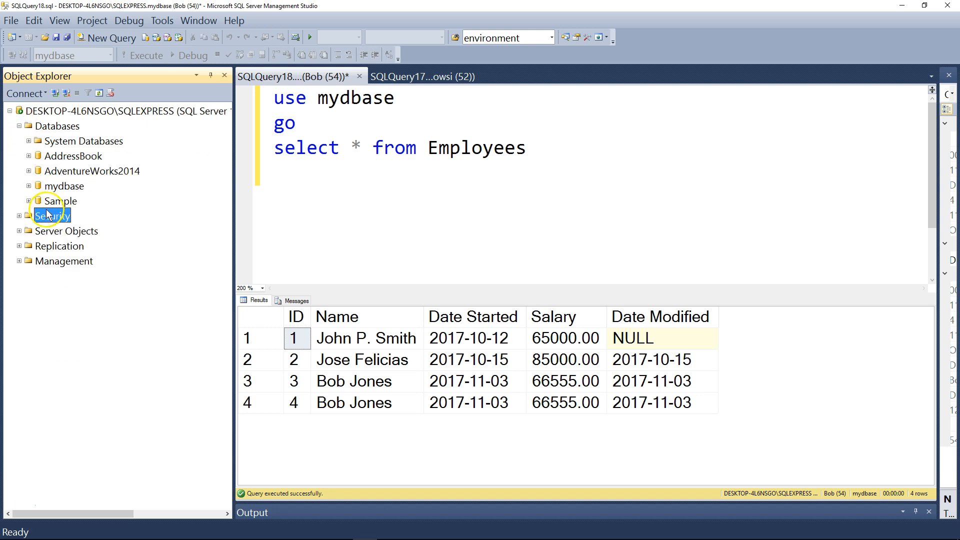
left_click(28, 186)
left_click(72, 323)
left_click(40, 306)
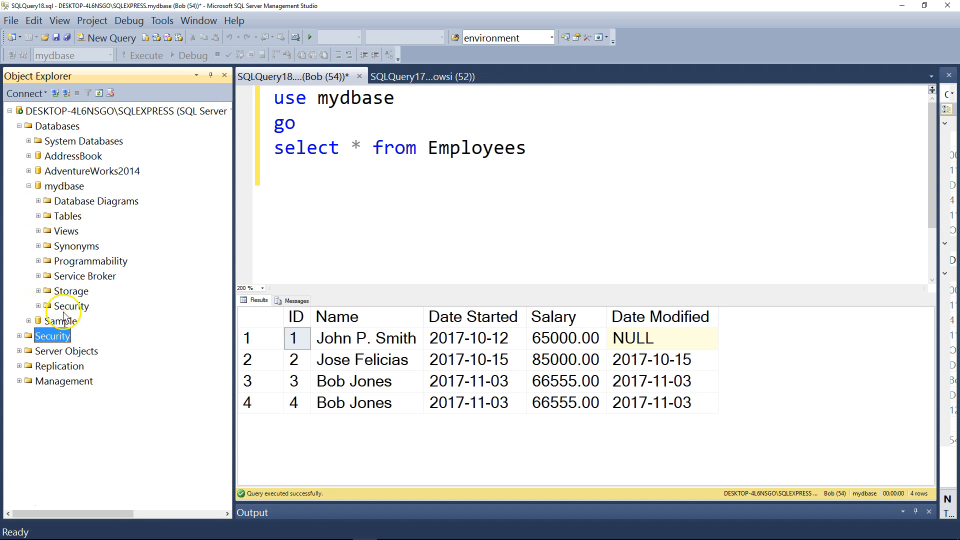
left_click(63, 308)
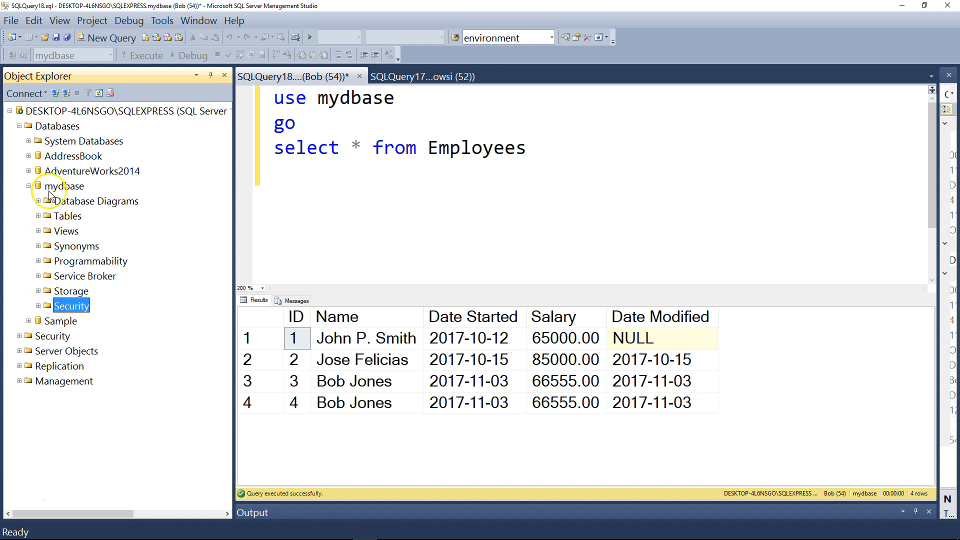
left_click(49, 307)
left_click(38, 305)
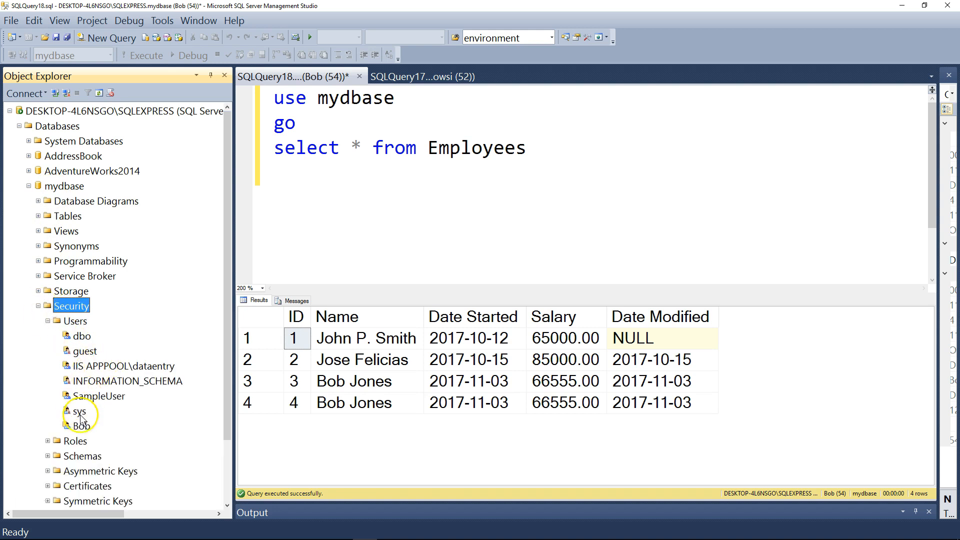
left_click(83, 428)
right_click(85, 430)
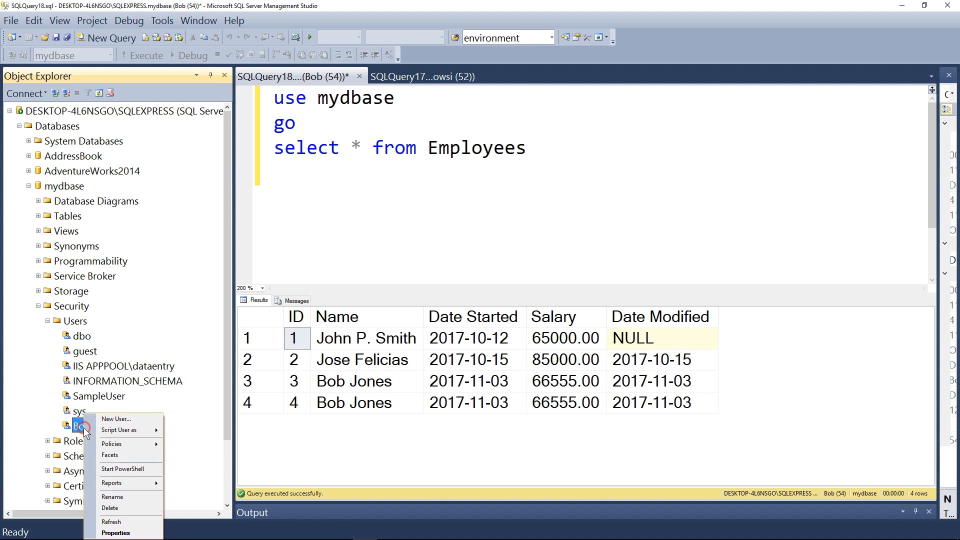
left_click(111, 508)
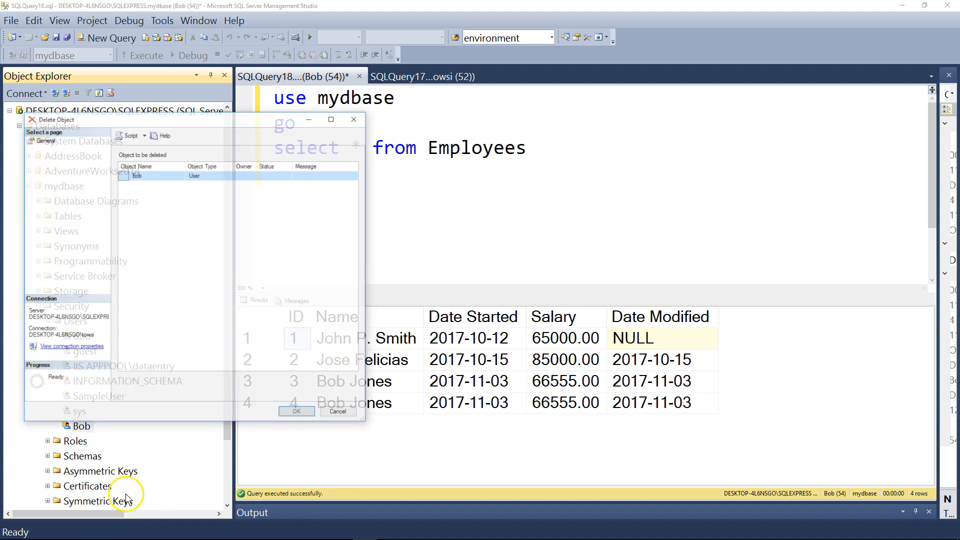
left_click(291, 417)
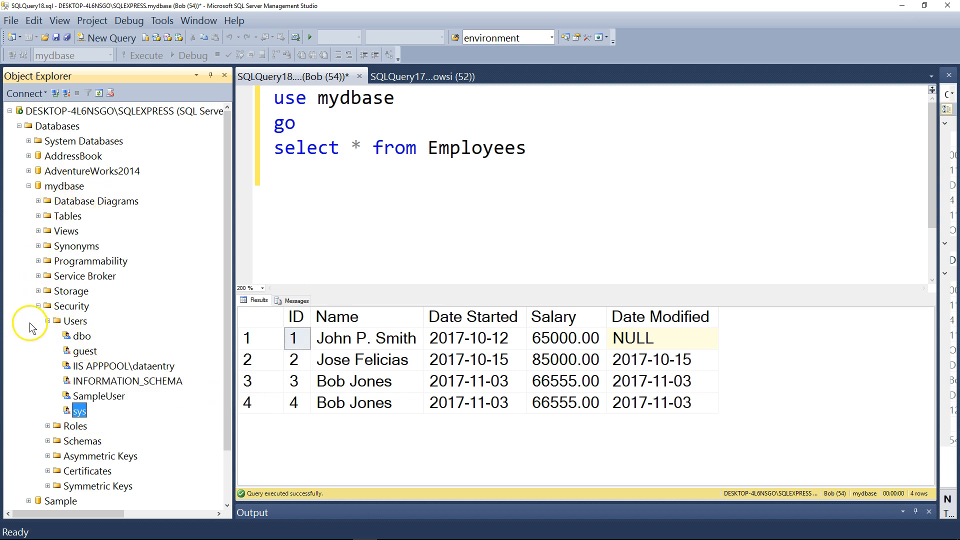
left_click(38, 306)
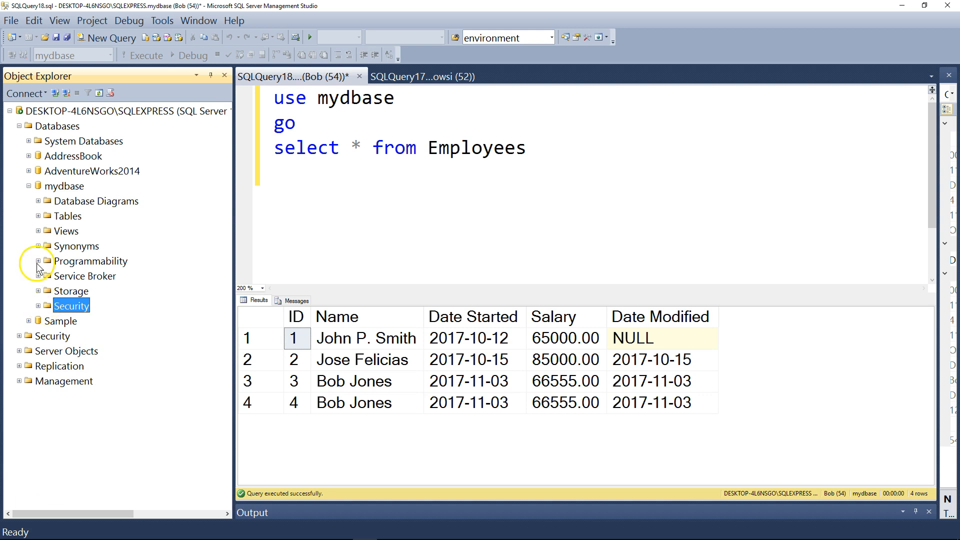
left_click(28, 186)
Step: Close the SQLQuery18.sql query without saving its changes
left_click(434, 203)
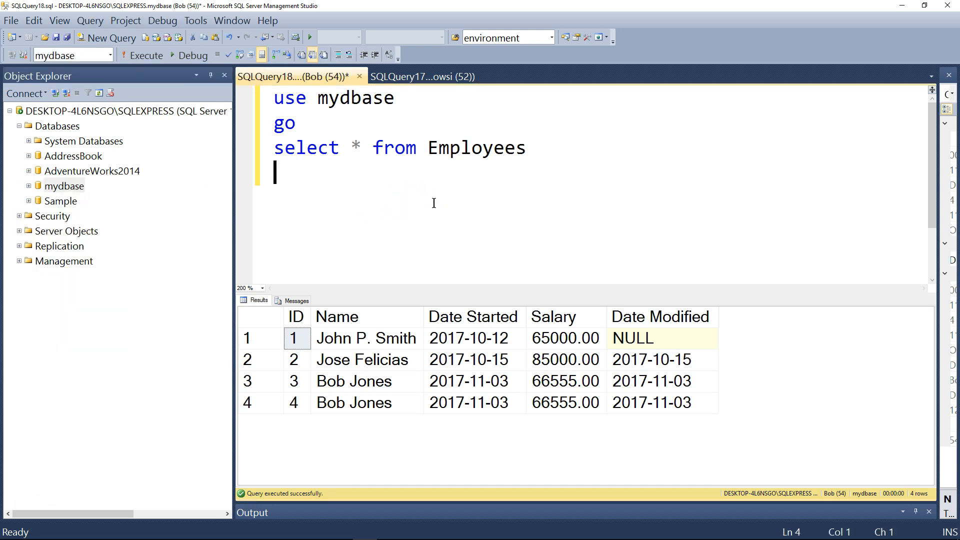
left_click(359, 76)
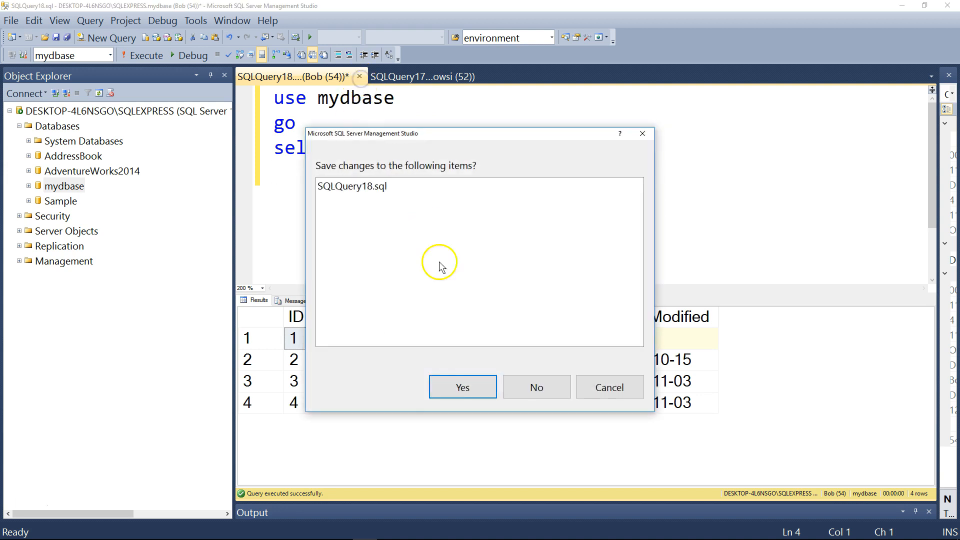
left_click(536, 387)
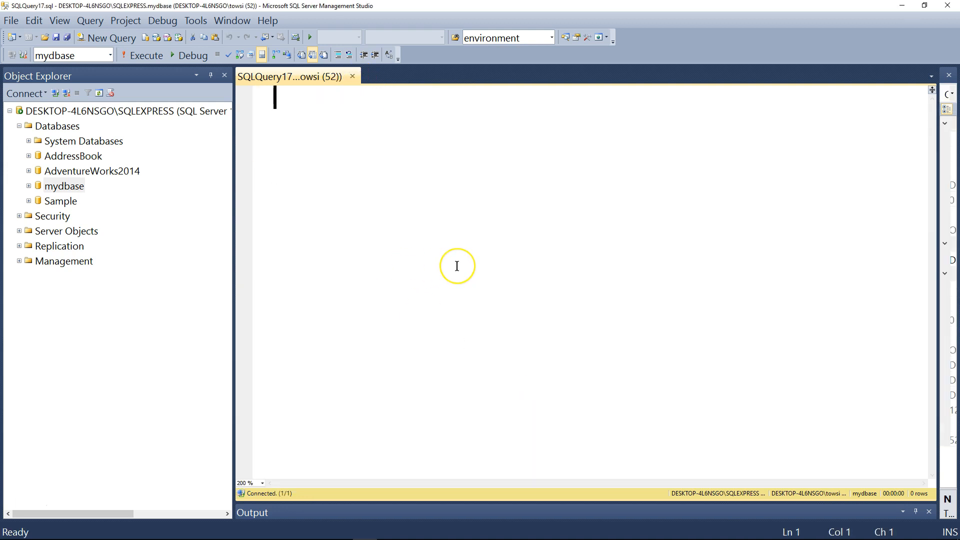